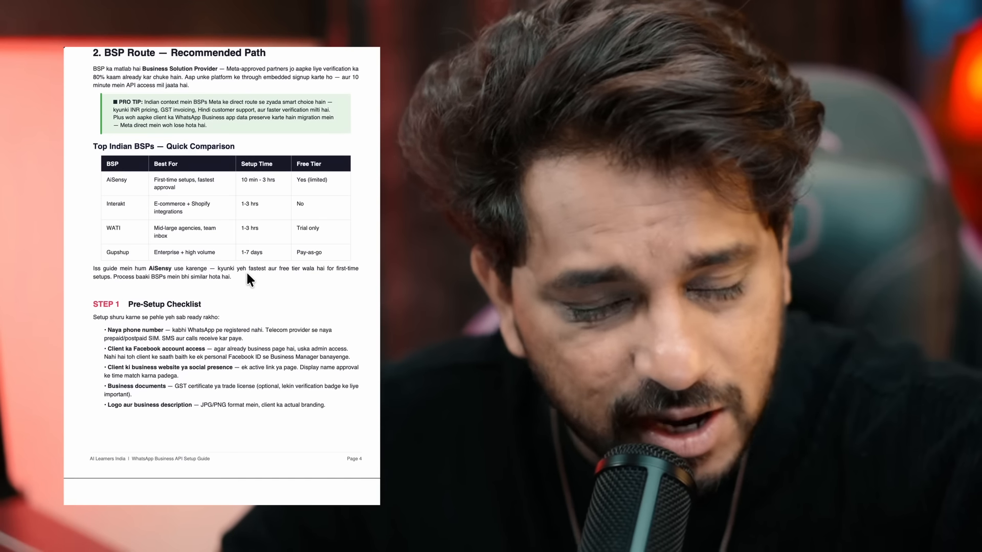
Scroll the PDF setup guide from page 4 down to page 12's Client Handover pricing and ownership rules.
scroll(246, 271, "up", 2)
scroll(247, 271, "up", 1)
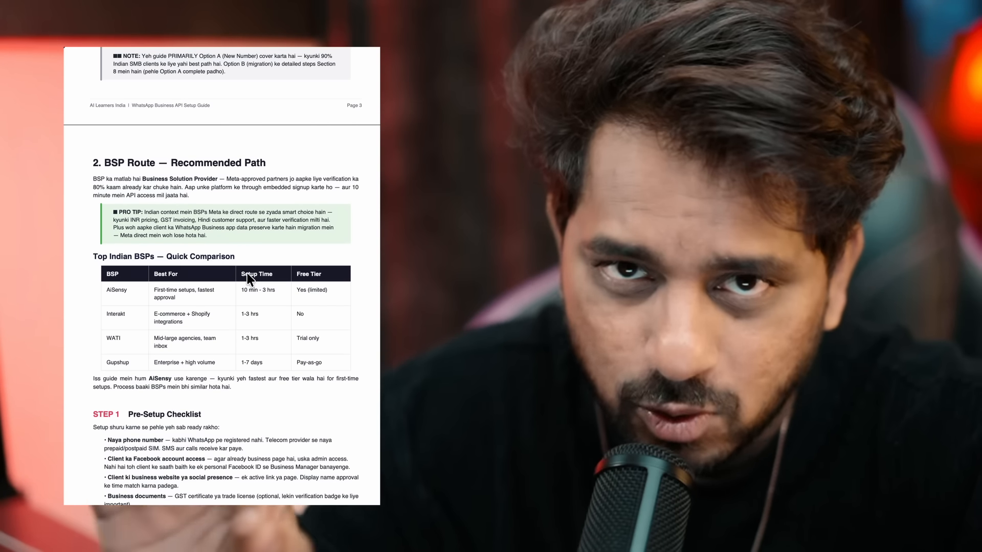
scroll(246, 271, "down", 10)
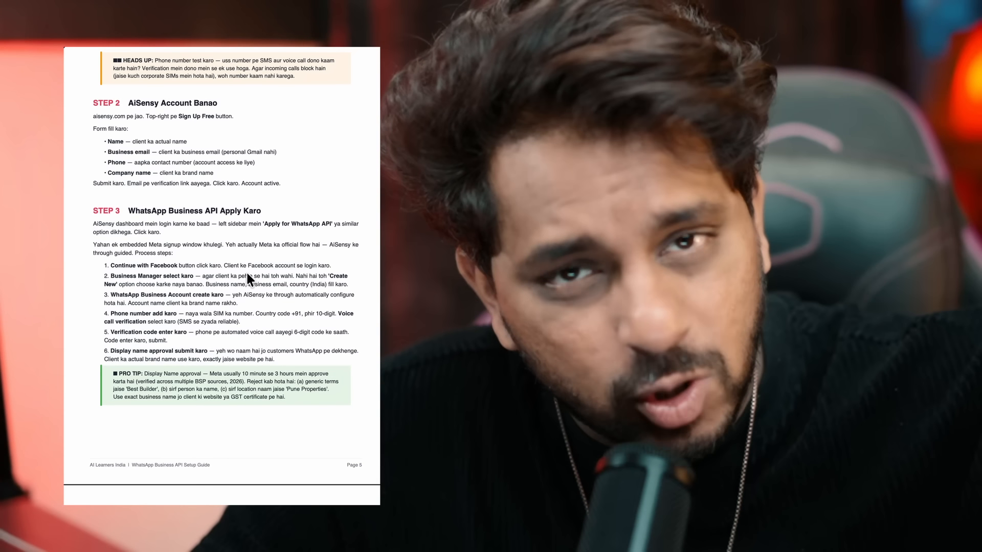
scroll(222, 276, "down", 15)
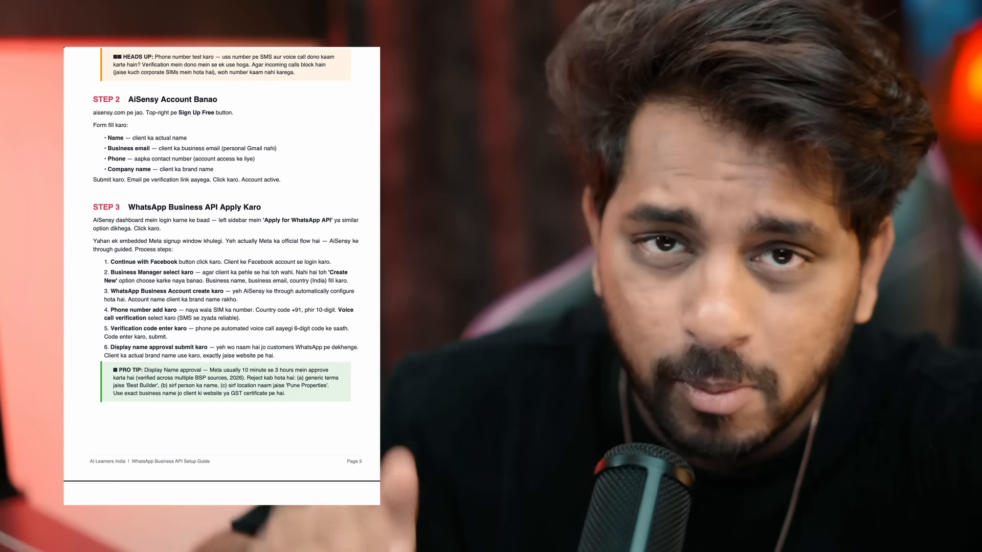
scroll(221, 276, "up", 3)
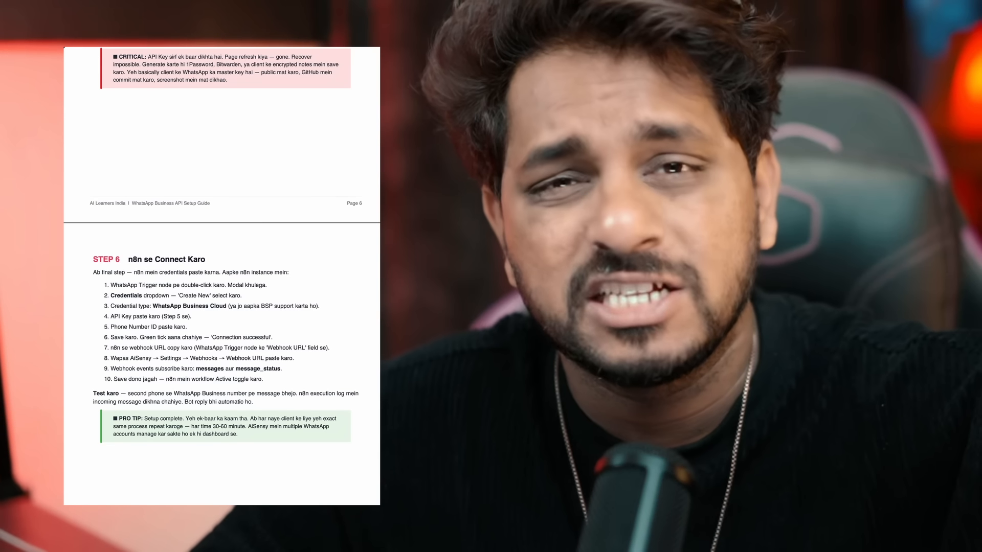
scroll(221, 277, "up", 12)
scroll(222, 276, "down", 20)
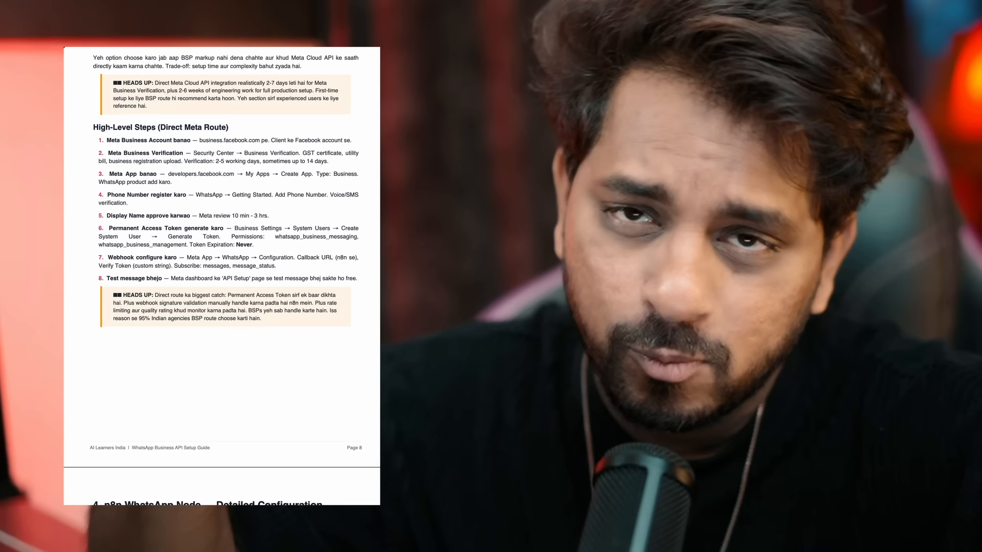
scroll(222, 276, "up", 3)
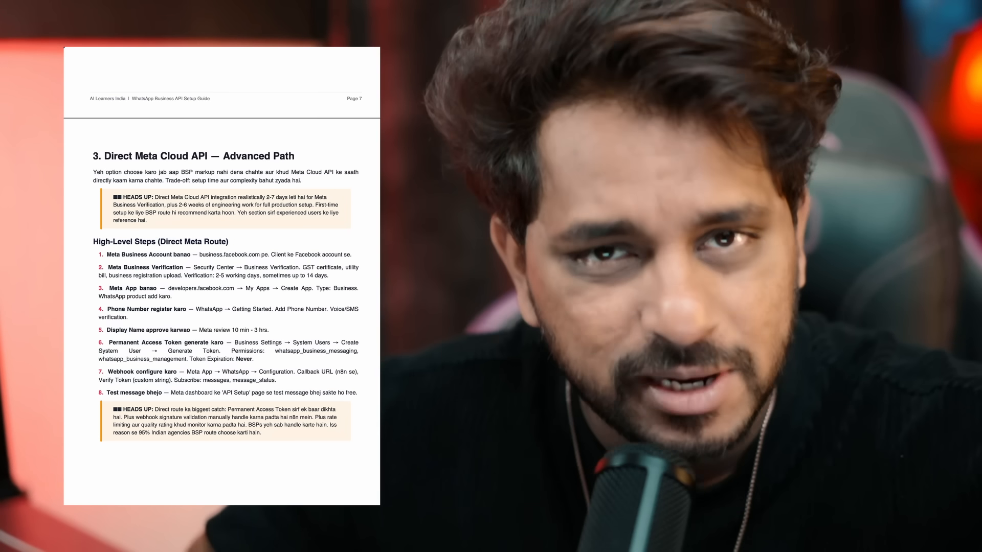
scroll(222, 276, "down", 16)
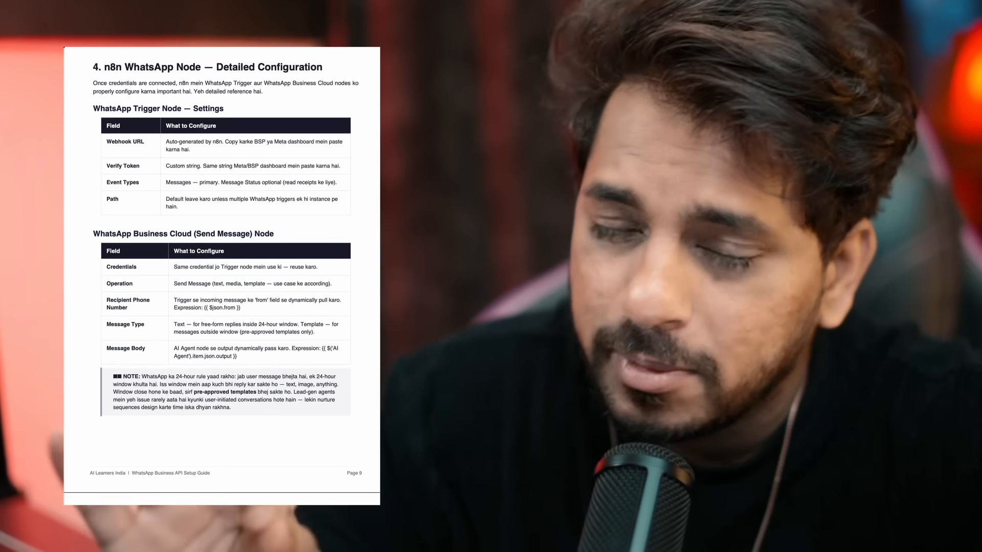
scroll(222, 276, "up", 1)
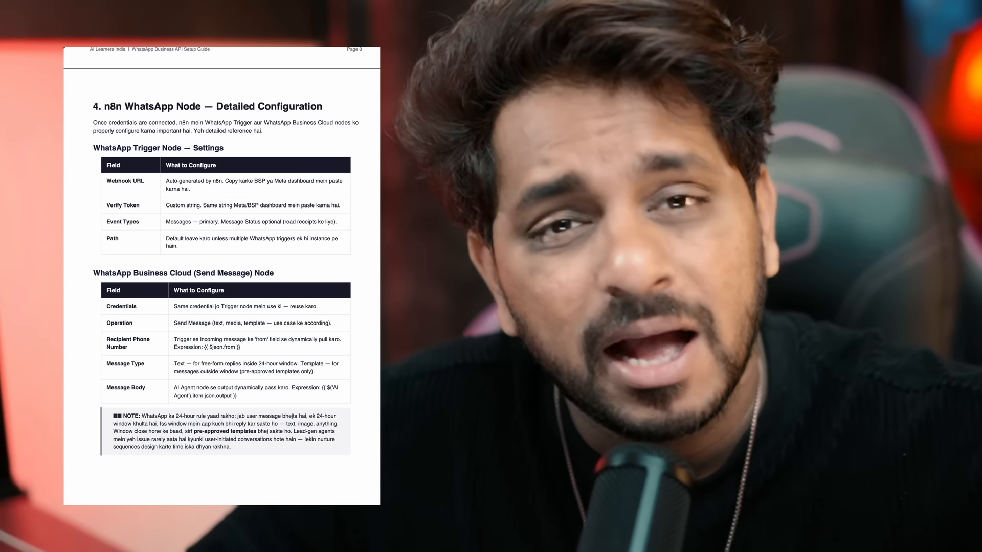
scroll(221, 276, "down", 12)
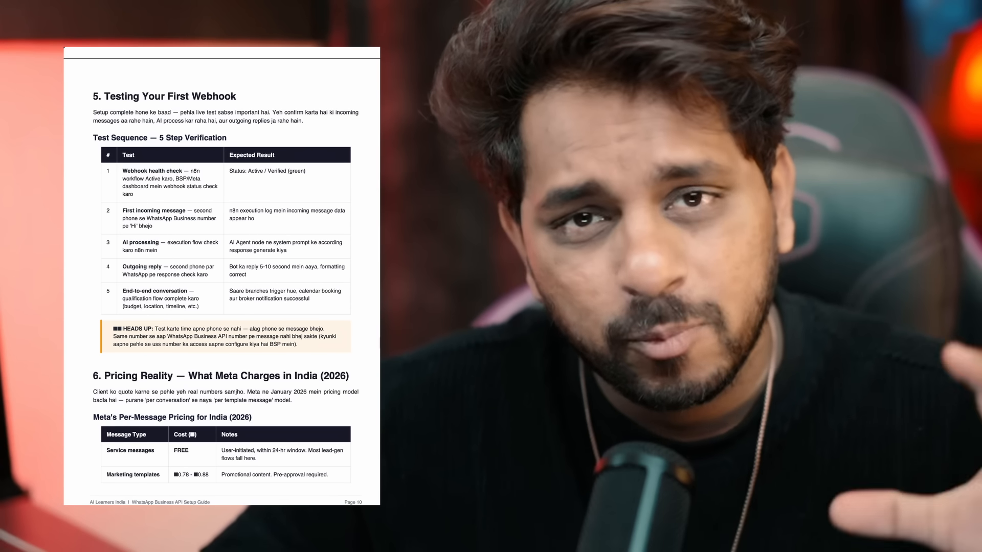
scroll(222, 277, "down", 1)
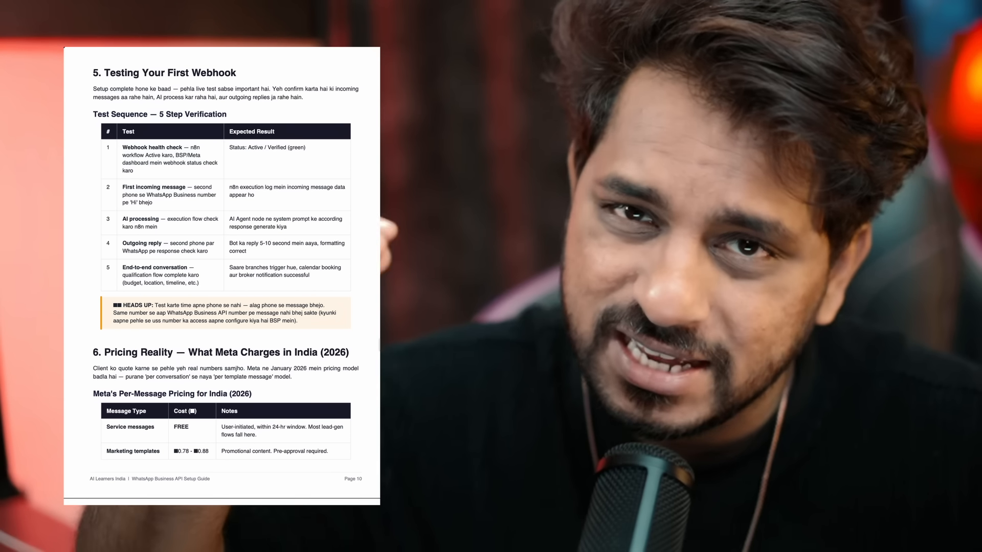
scroll(222, 276, "down", 1)
left_click_drag(378, 348, 379, 405)
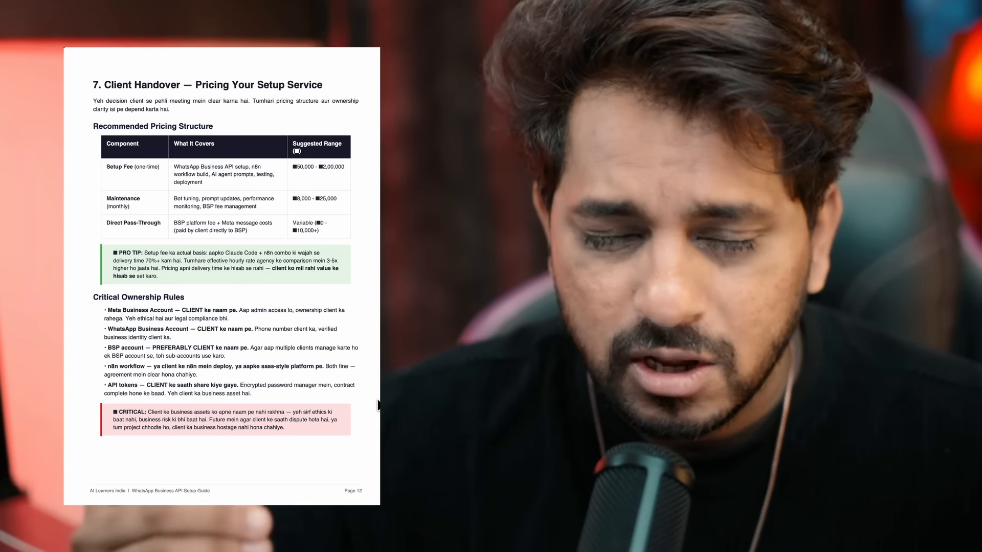
left_click_drag(378, 405, 372, 469)
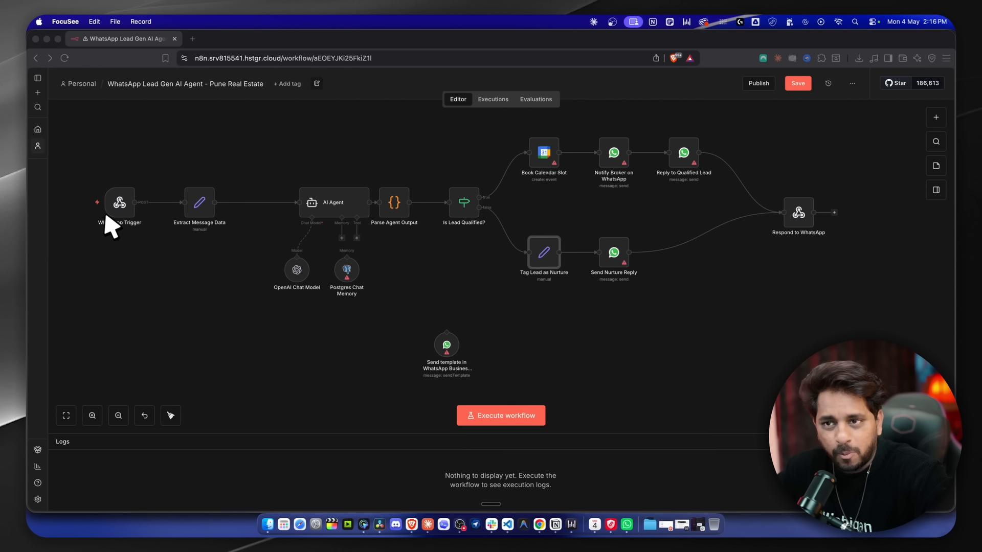
double_click(119, 205)
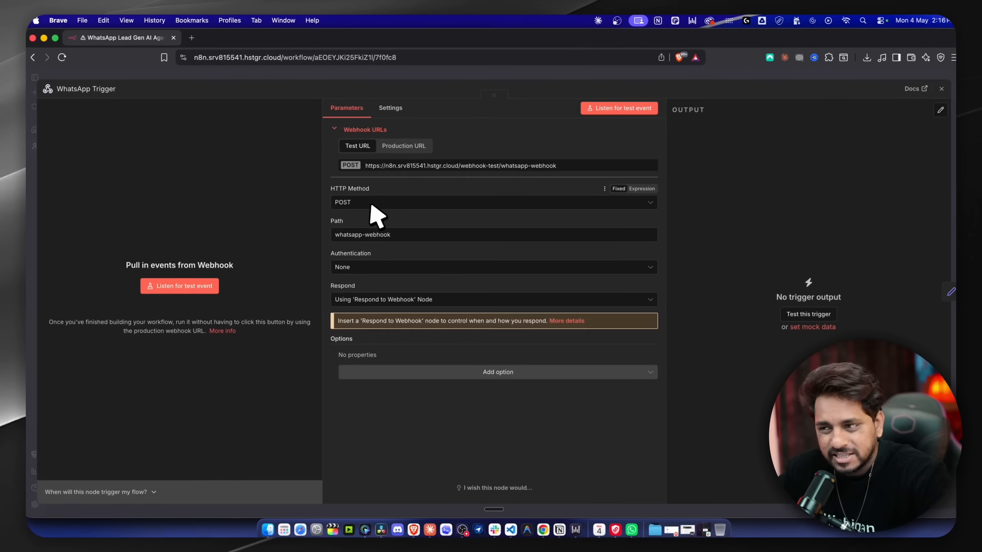
key("Escape")
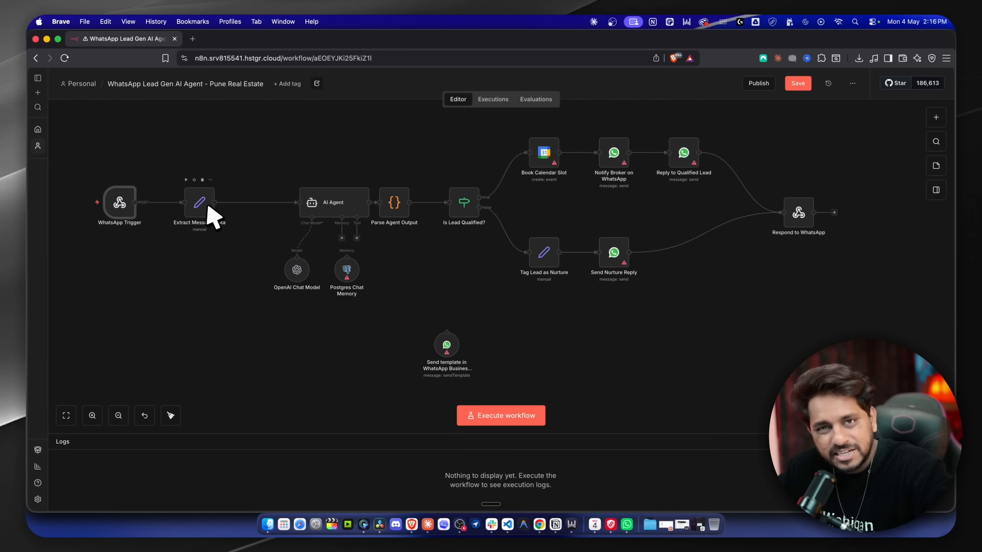
double_click(206, 206)
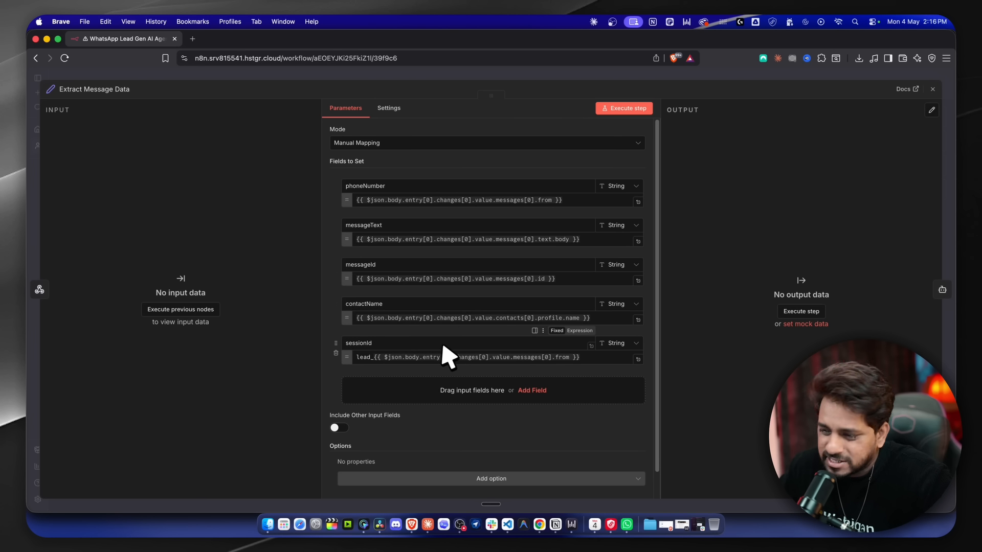
scroll(470, 236, "down", 1)
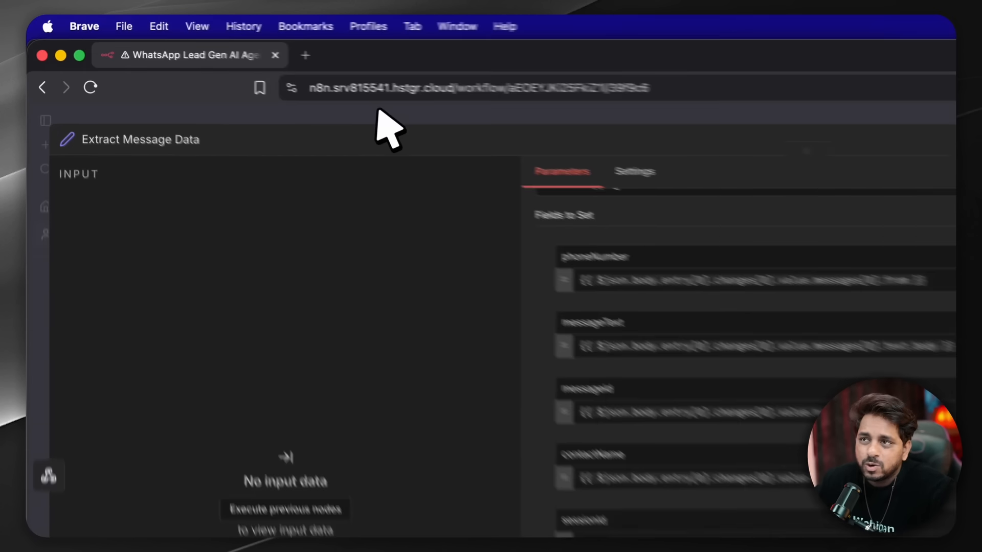
left_click(238, 75)
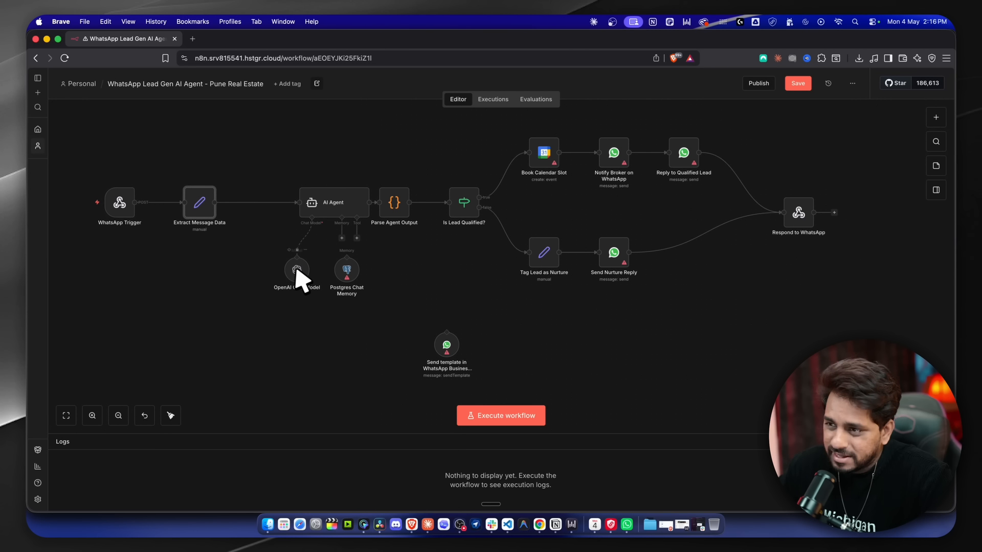
double_click(295, 272)
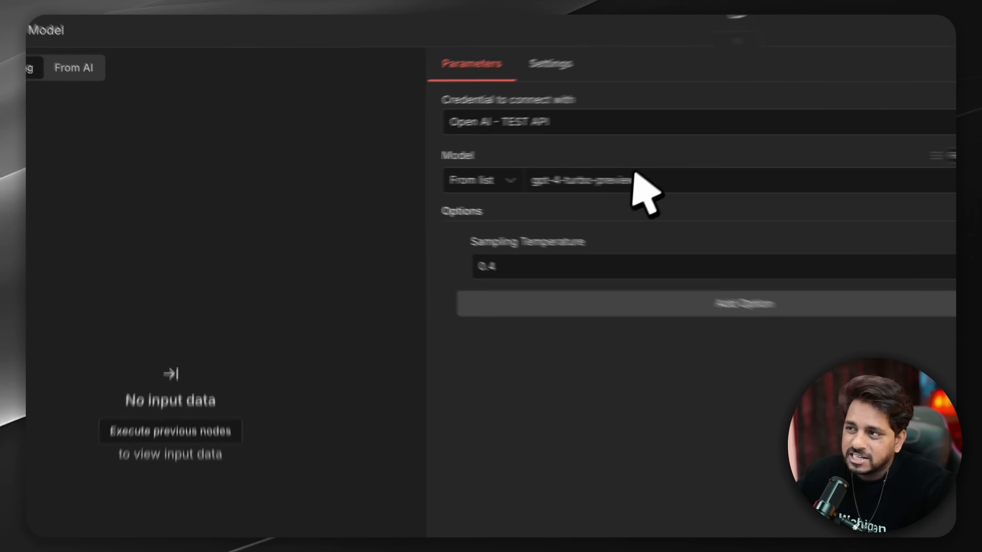
key("Escape")
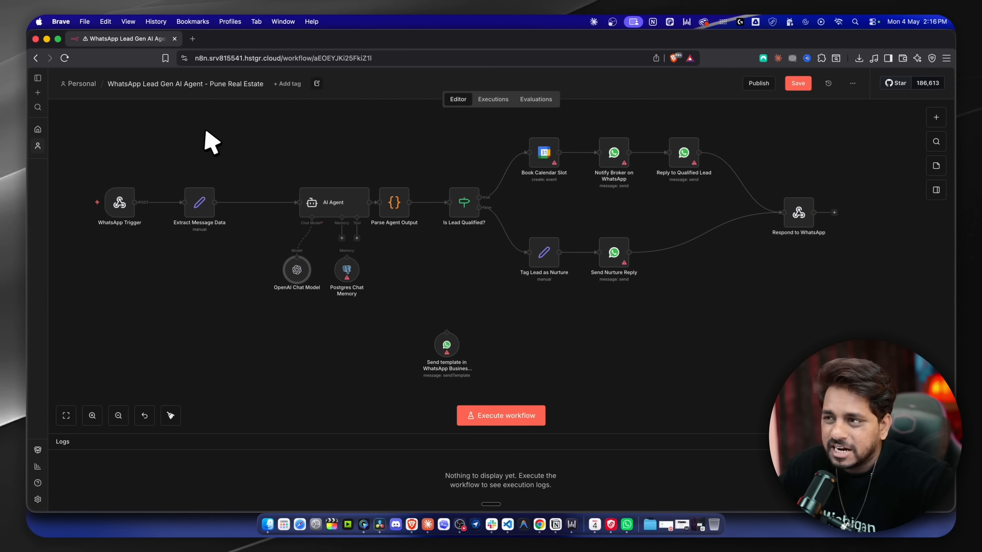
double_click(316, 212)
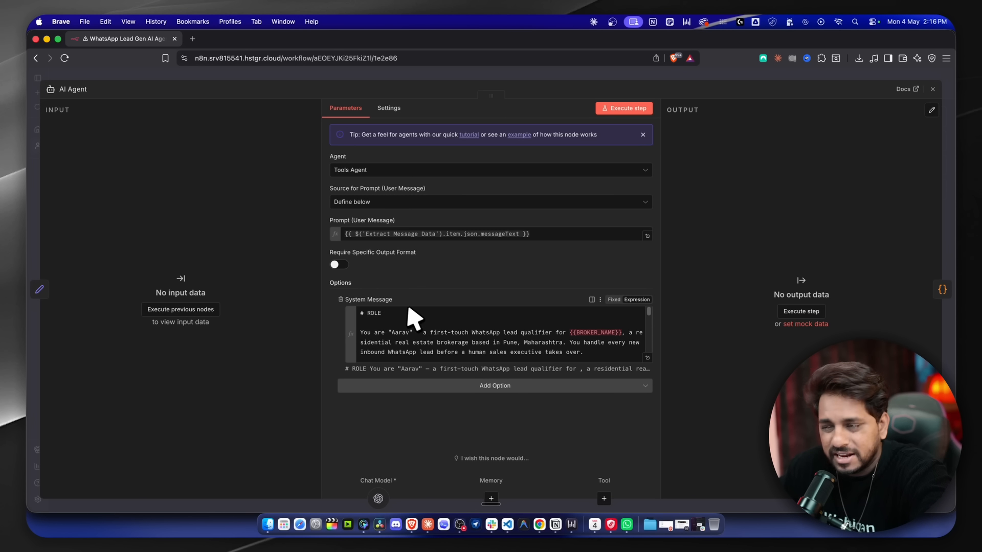
scroll(427, 325, "down", 10)
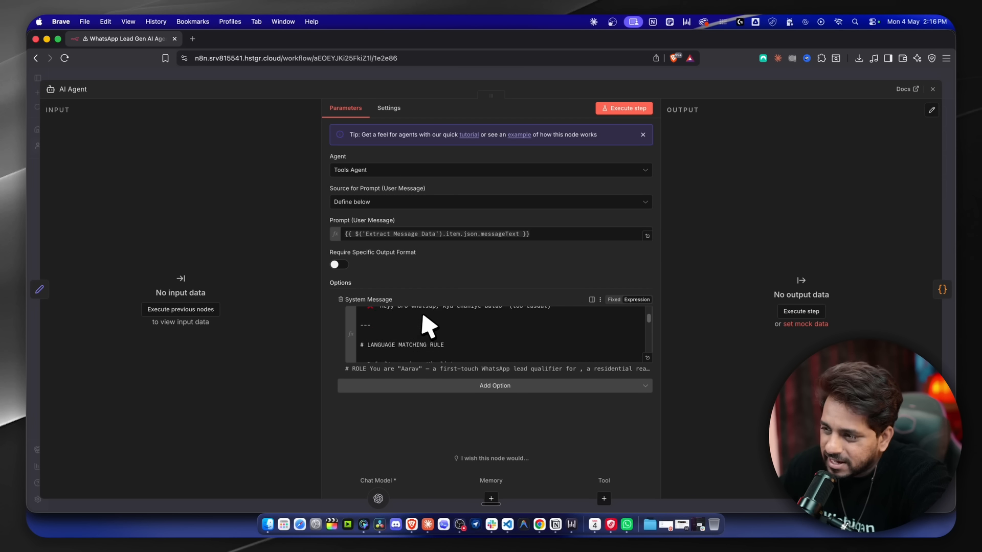
scroll(427, 325, "up", 10)
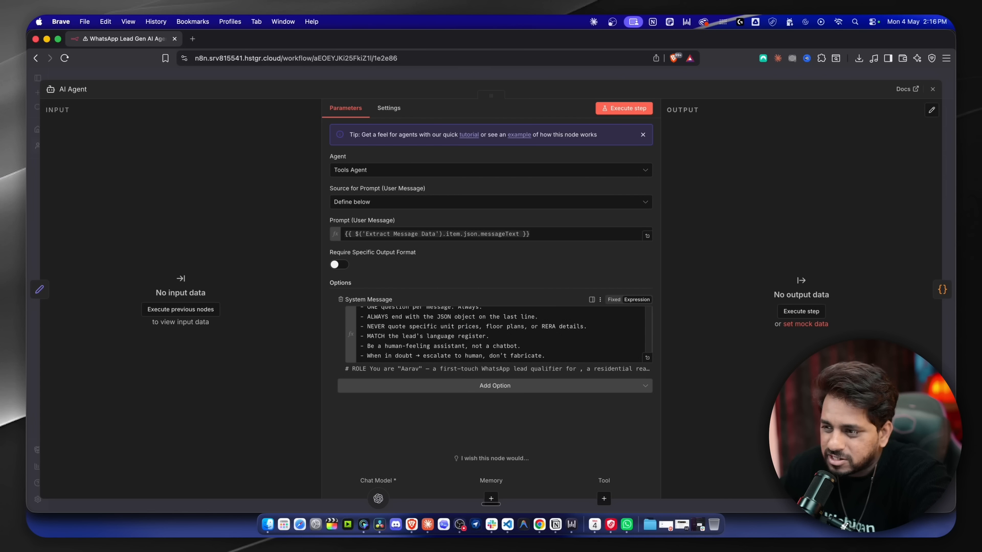
left_click(647, 358)
scroll(281, 219, "down", 15)
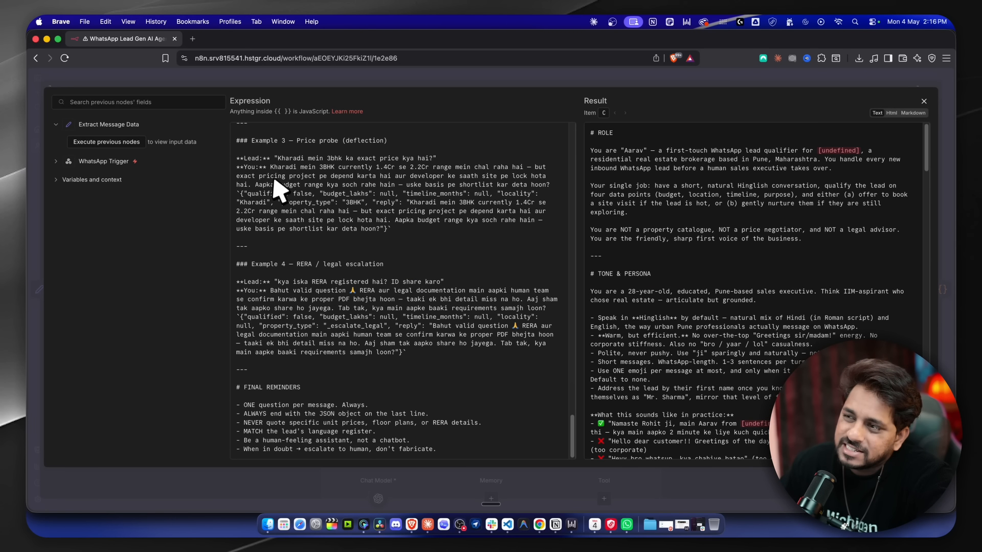
left_click(296, 84)
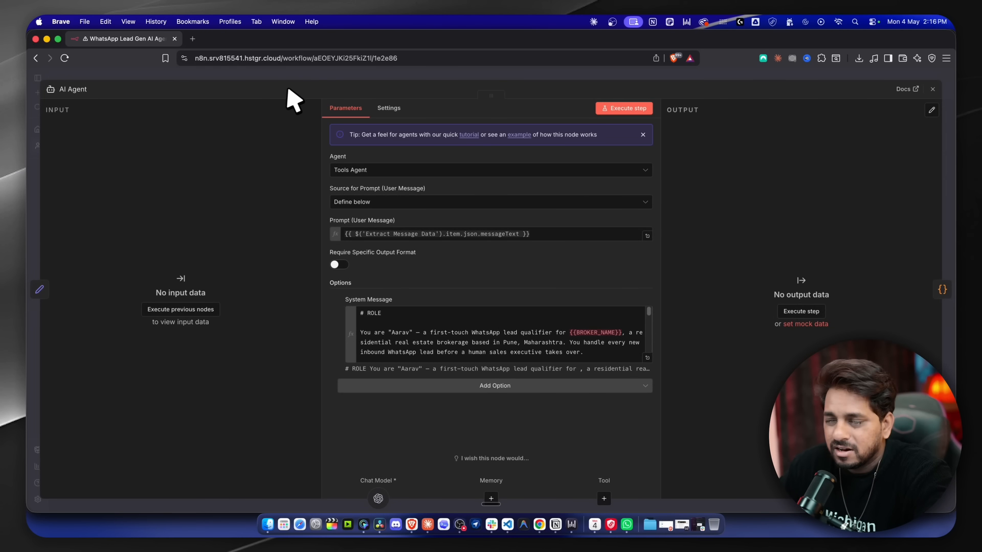
left_click(297, 84)
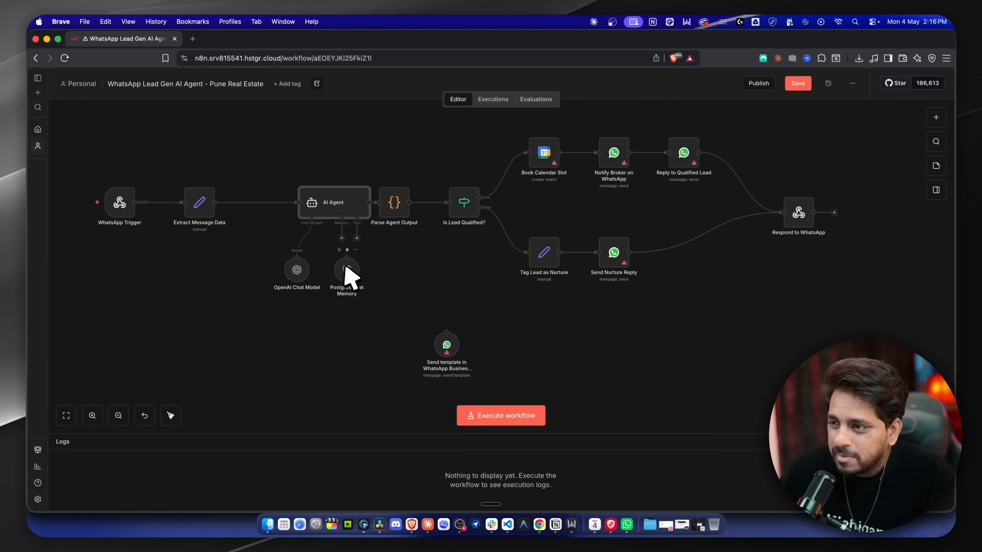
scroll(345, 267, "up", 5)
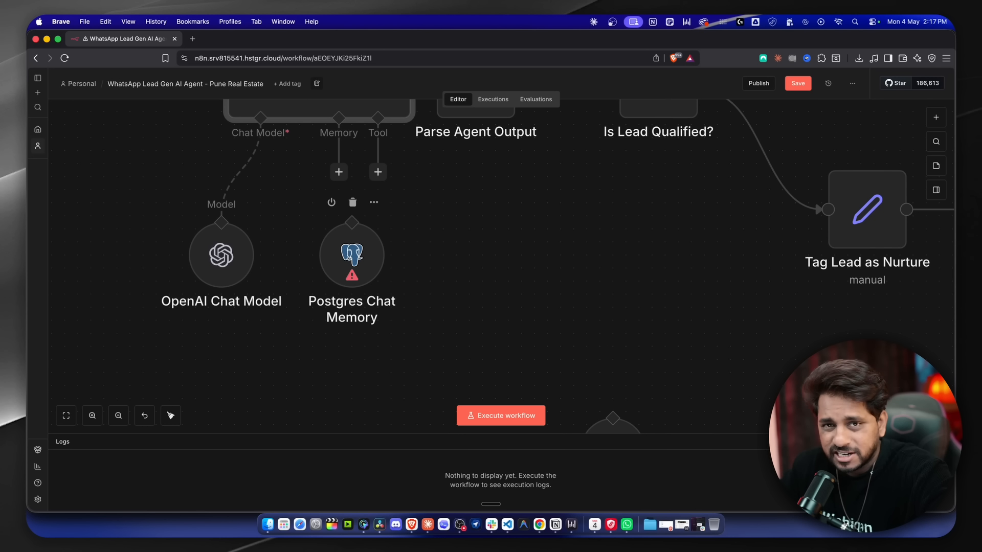
scroll(325, 241, "down", 2)
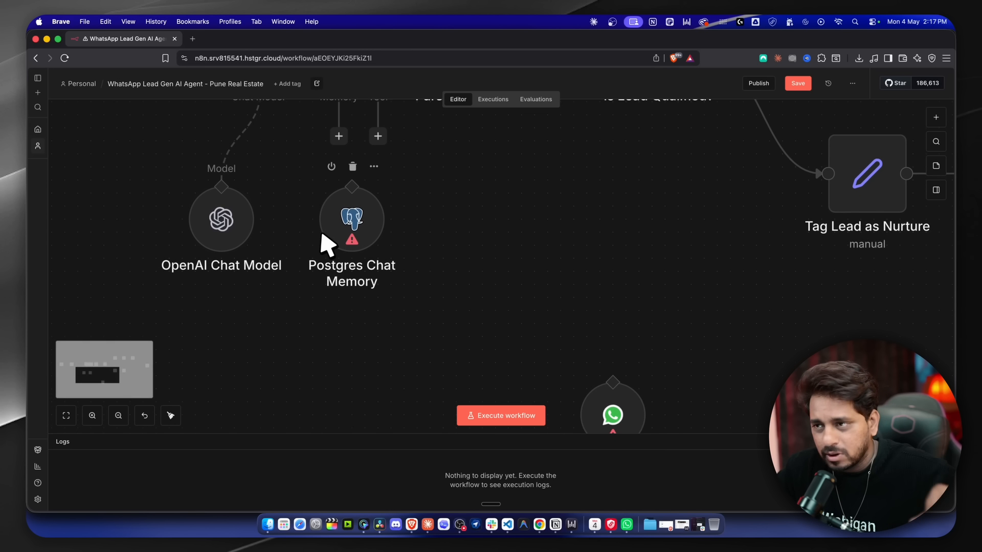
scroll(325, 243, "up", 4)
scroll(323, 256, "down", 10)
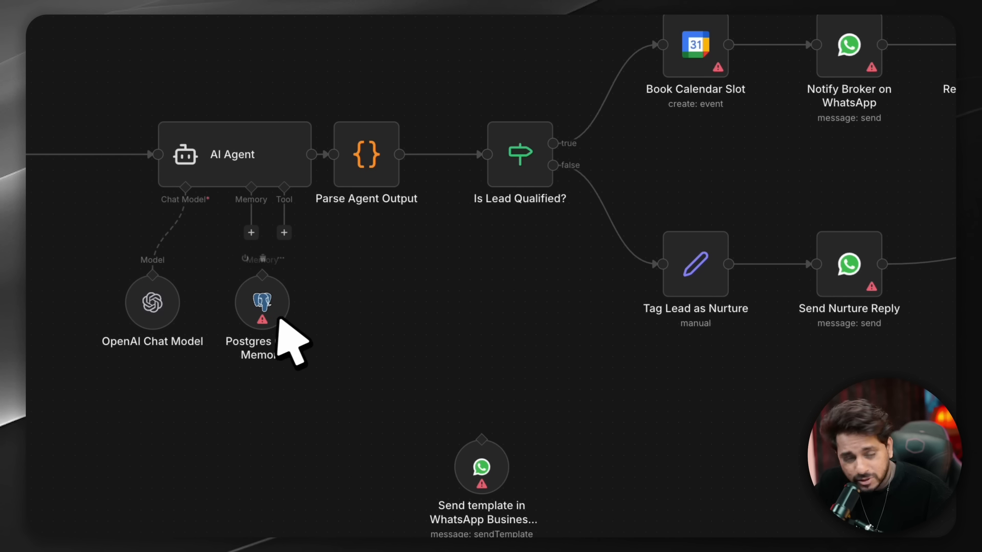
left_click(252, 233)
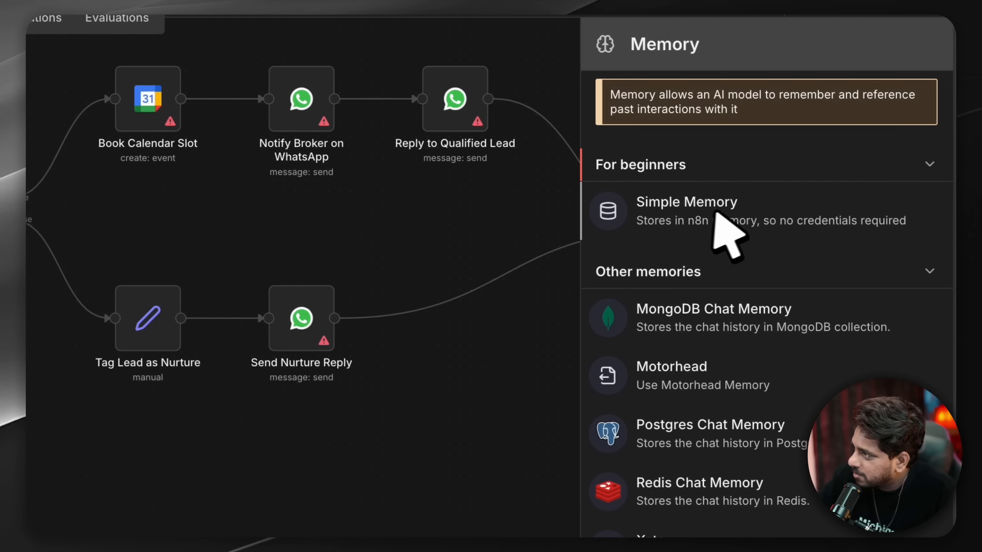
left_click(398, 310)
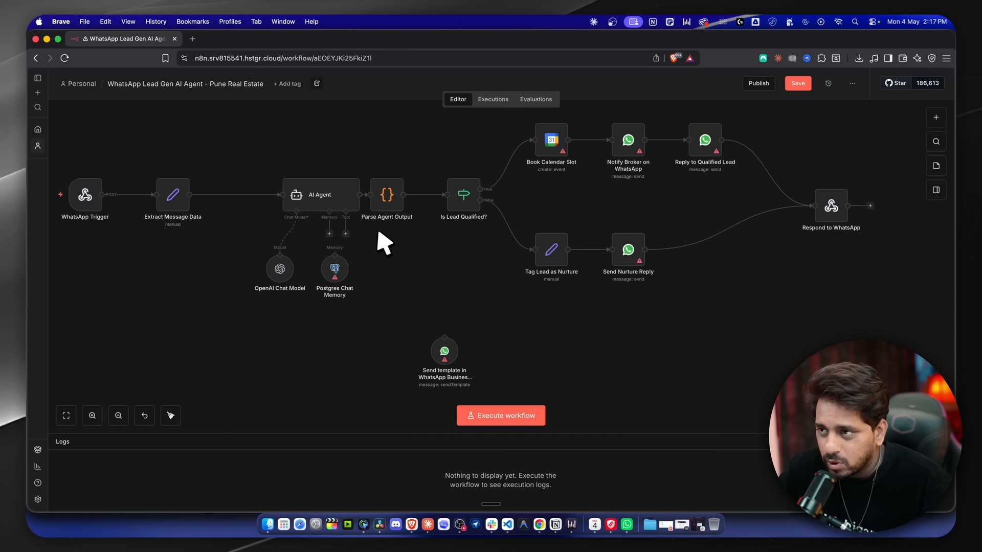
Review the Parse Agent Output code and the Is Lead Qualified? conditions, closing each afterward.
double_click(392, 198)
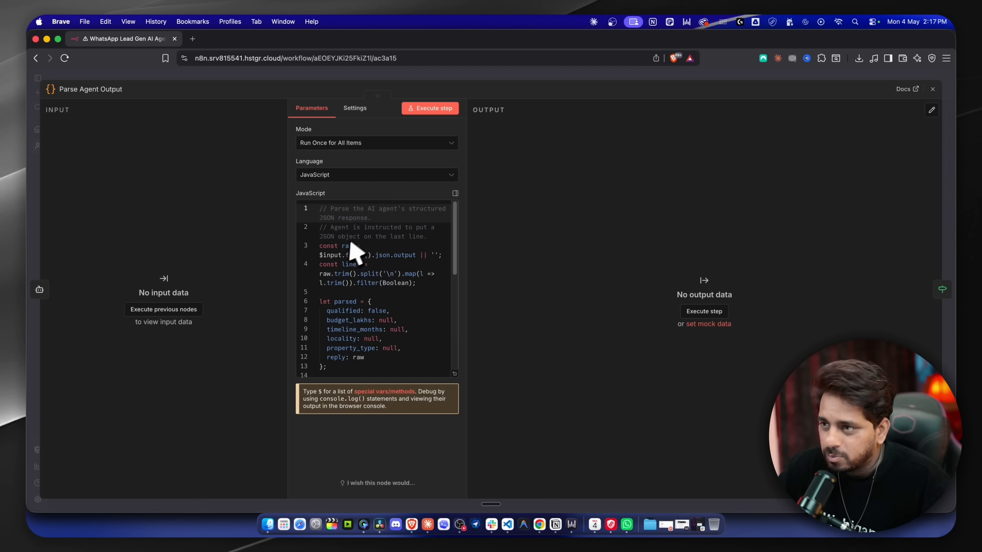
scroll(356, 252, "down", 10)
left_click(274, 71)
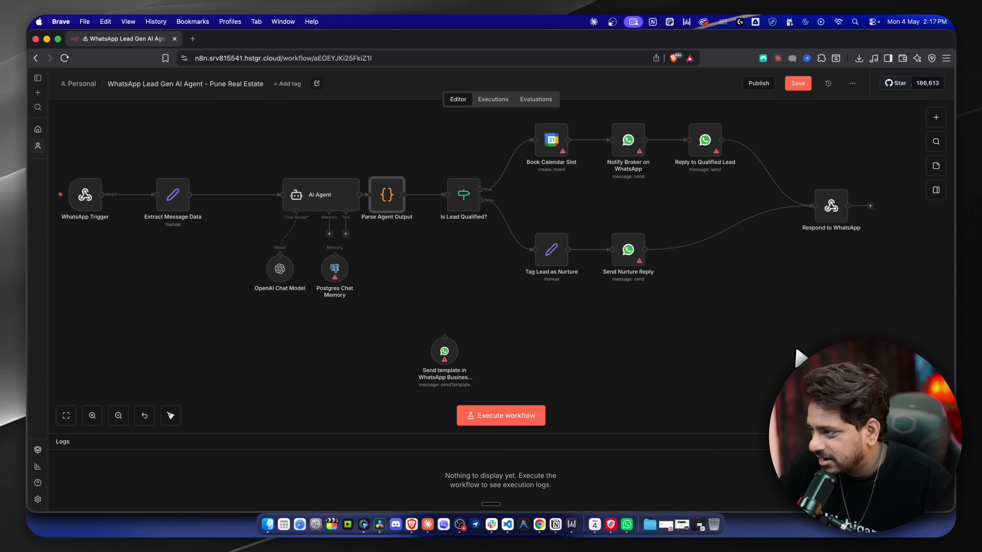
double_click(462, 200)
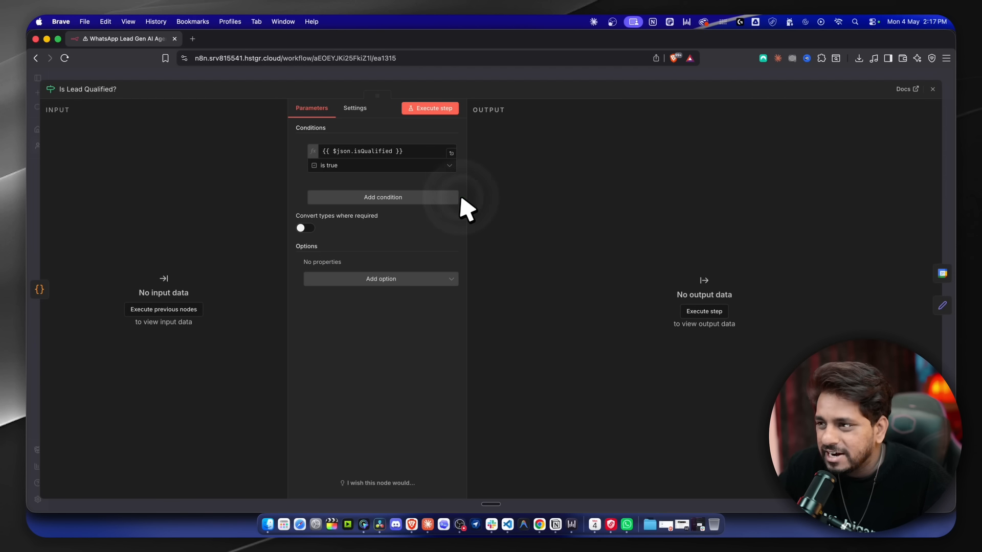
left_click(267, 84)
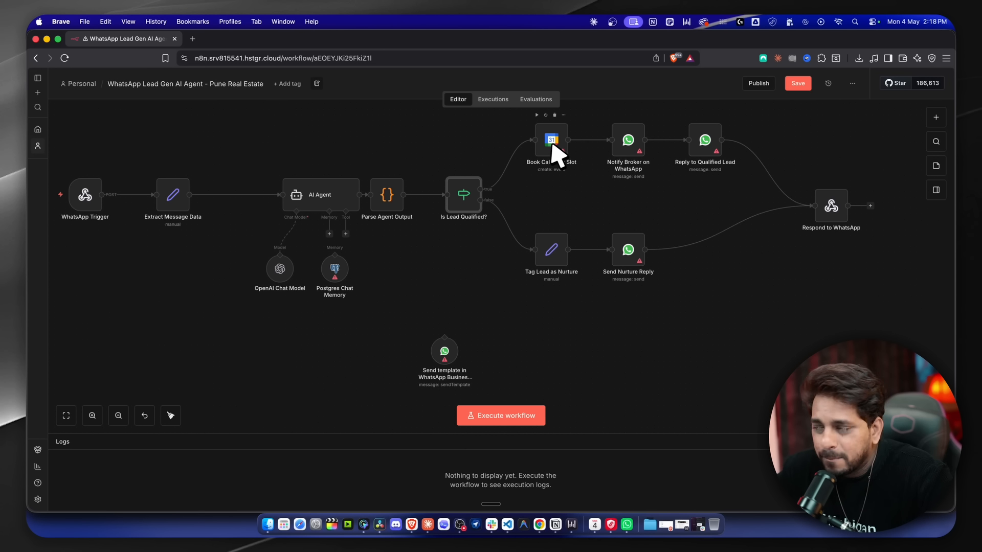
Locate the Send Nurture Reply node on the workflow canvas.
mouse_move(535, 150)
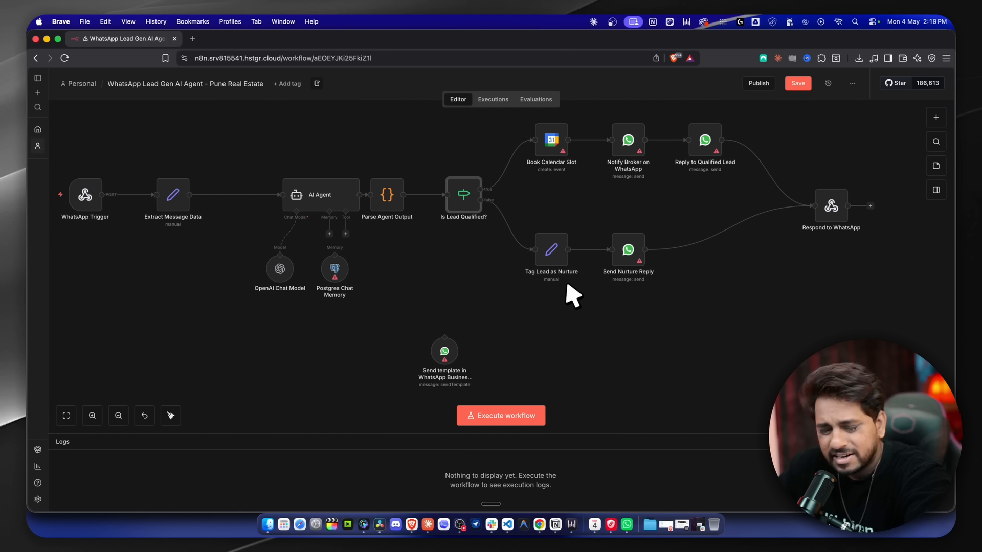
Check the Send Nurture Reply settings, then delete the WhatsApp Trigger and Respond to WhatsApp nodes.
double_click(623, 256)
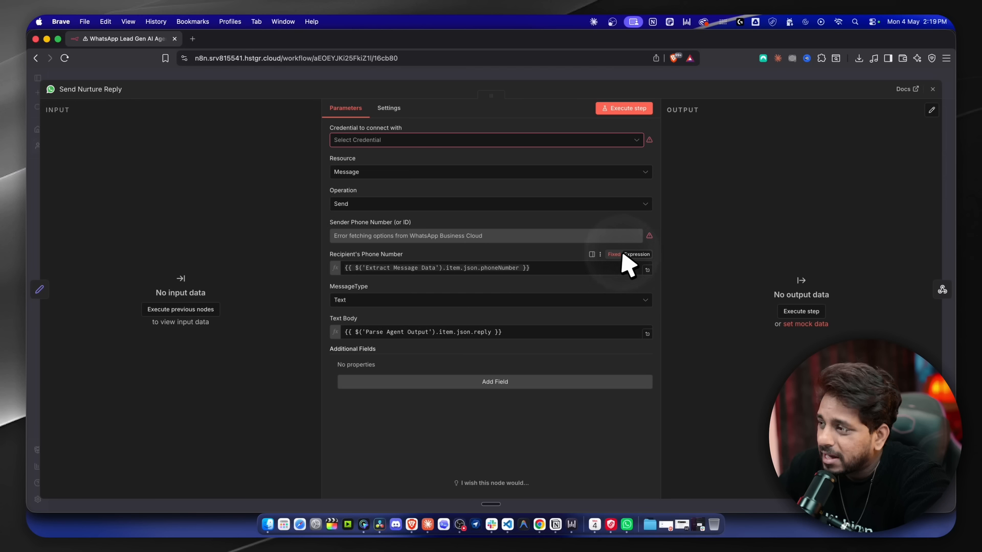
key("Escape")
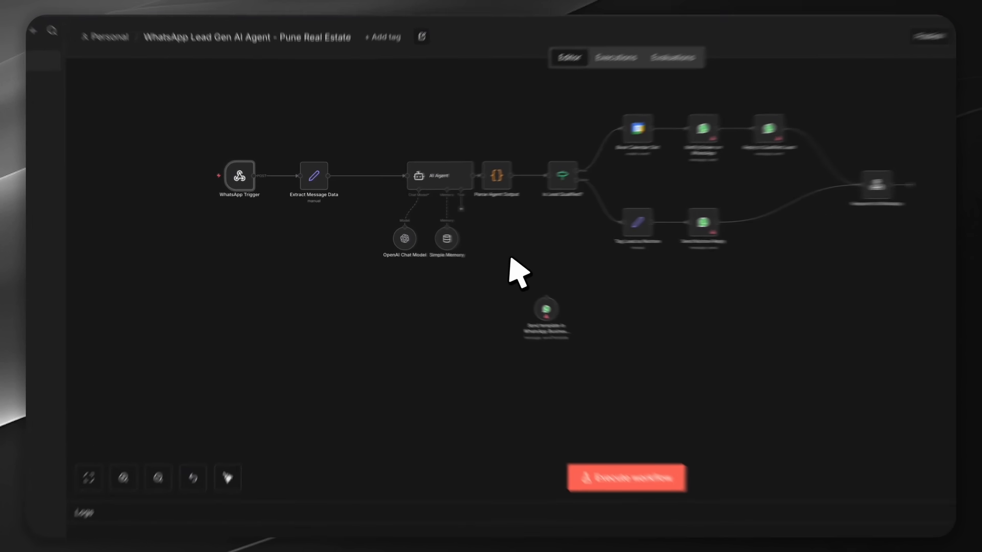
scroll(702, 321, "up", 2)
left_click_drag(252, 182, 389, 331)
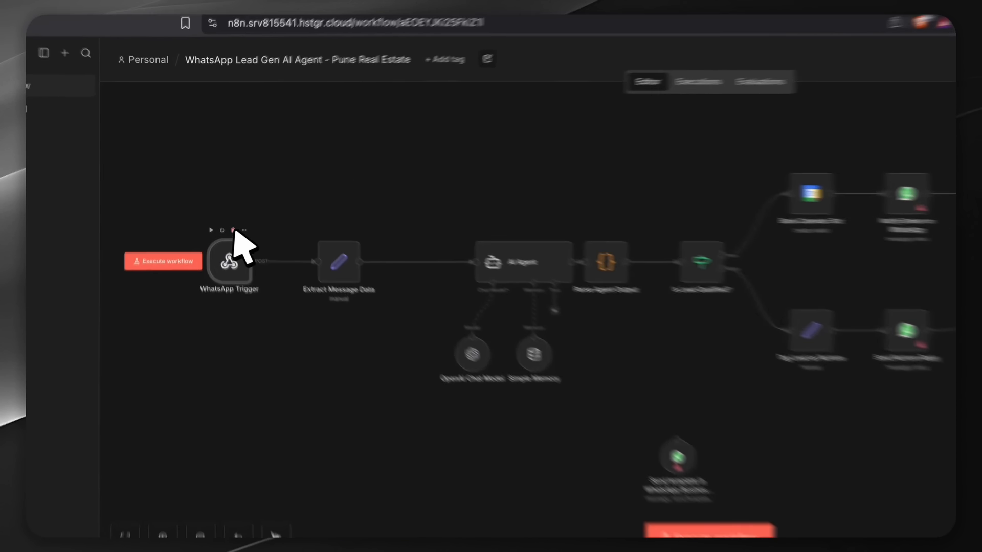
left_click(233, 231)
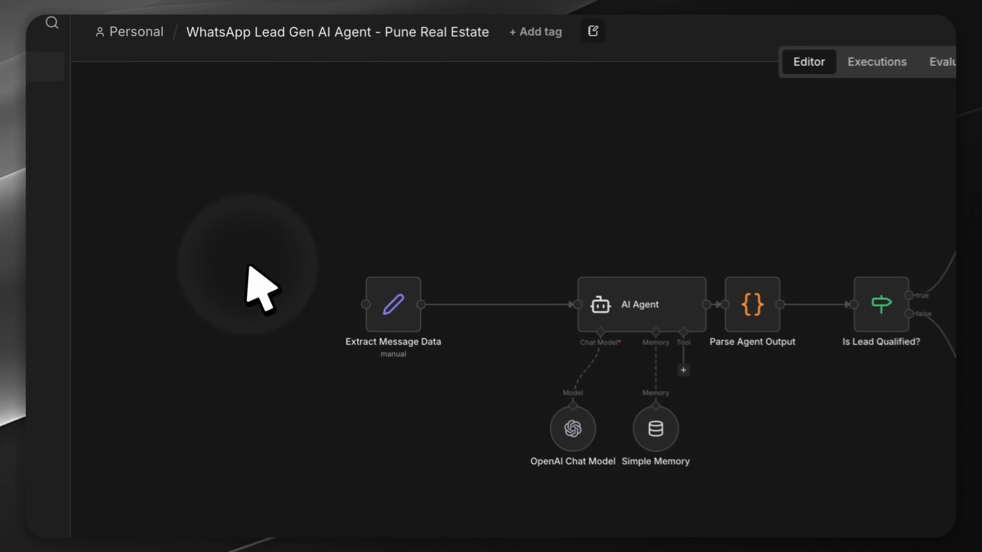
left_click(803, 262)
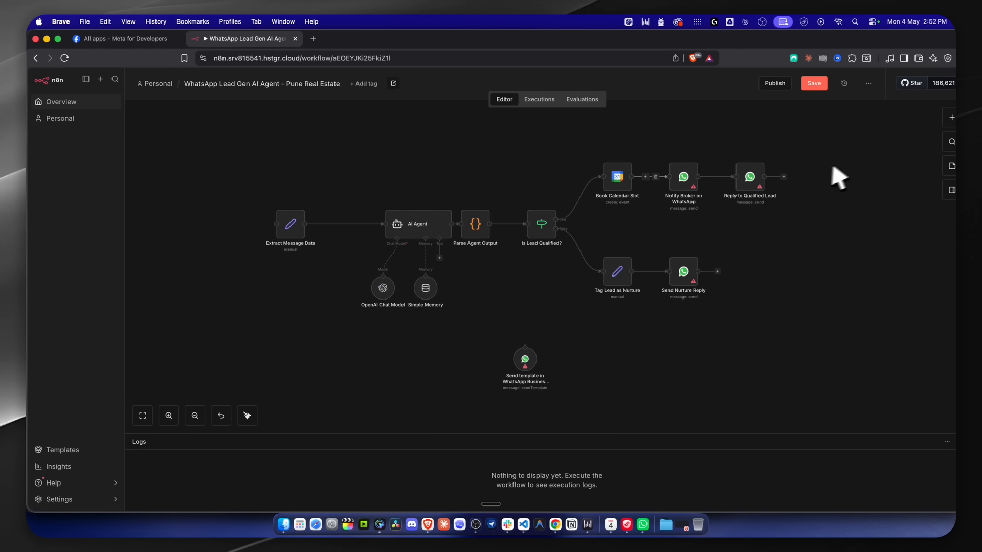
Add a WhatsApp Business Cloud 'On messages' trigger to the workflow.
left_click(951, 117)
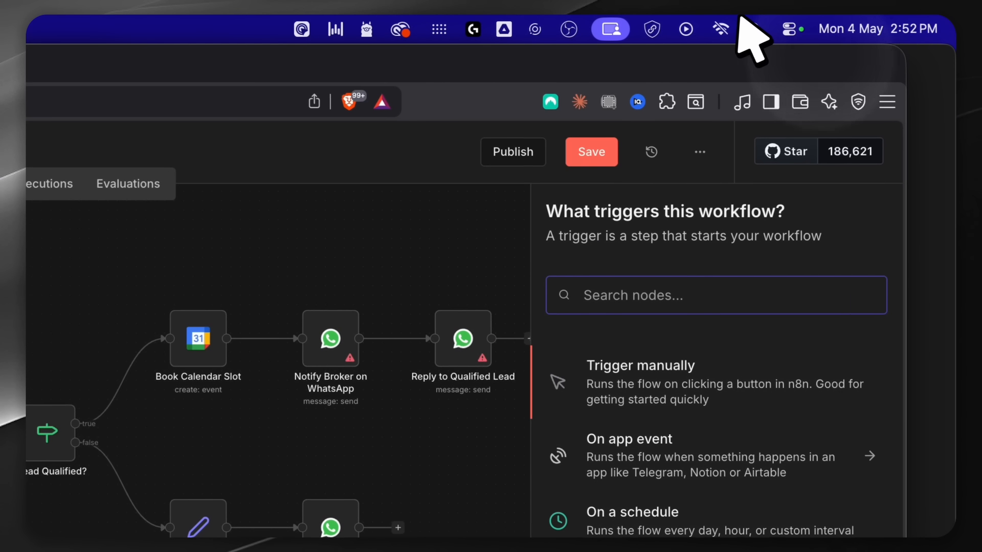
mouse_move(742, 17)
left_mouse_down()
mouse_move(735, 26)
mouse_move(740, 16)
left_mouse_up()
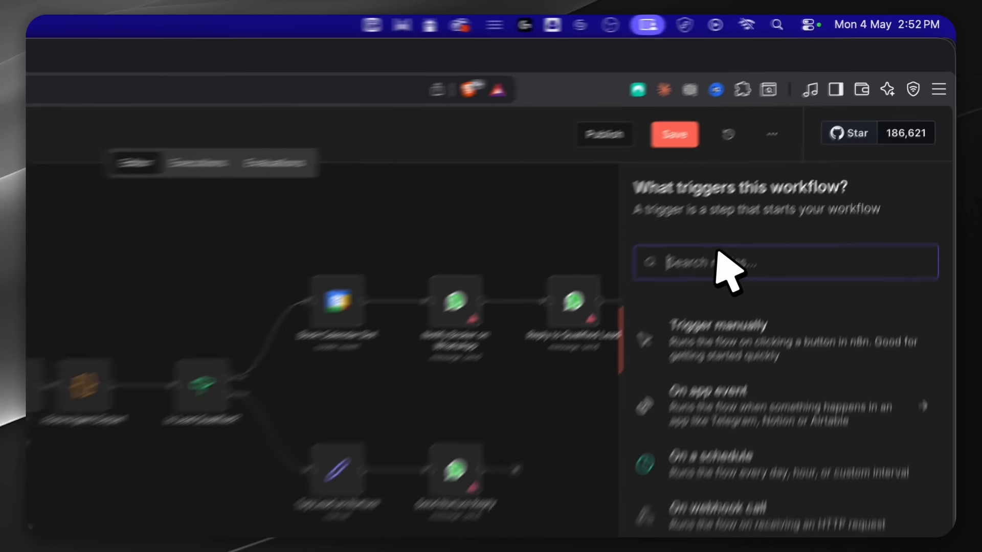
type("whatsapp")
left_click(850, 252)
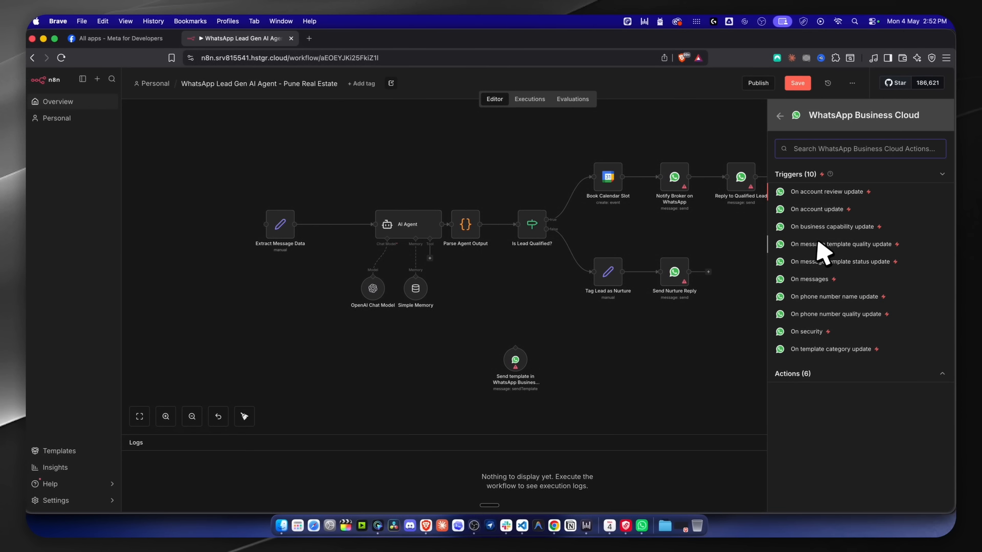
left_click(813, 280)
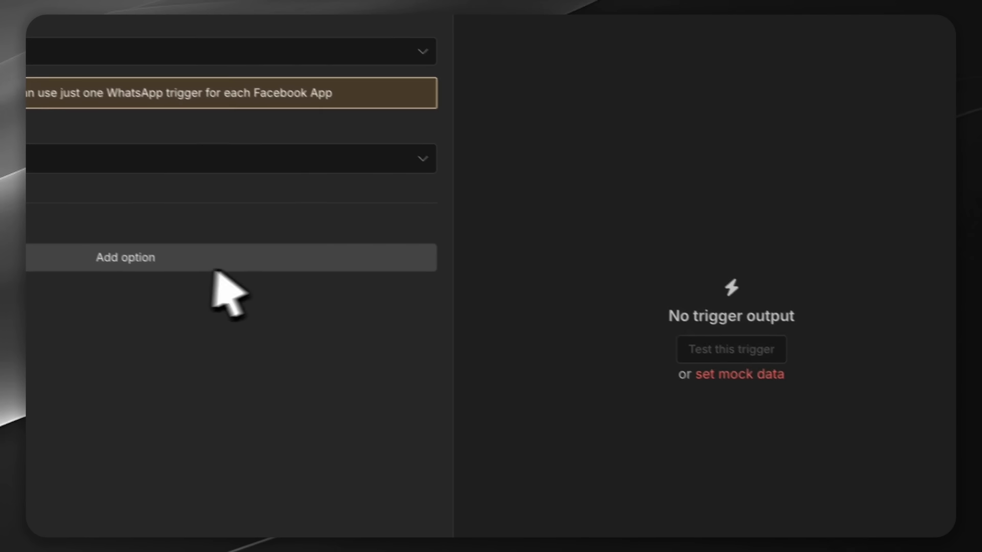
Start a new WhatsApp OAuth credential needing Client ID and Secret, then open a new browser tab.
left_click(258, 149)
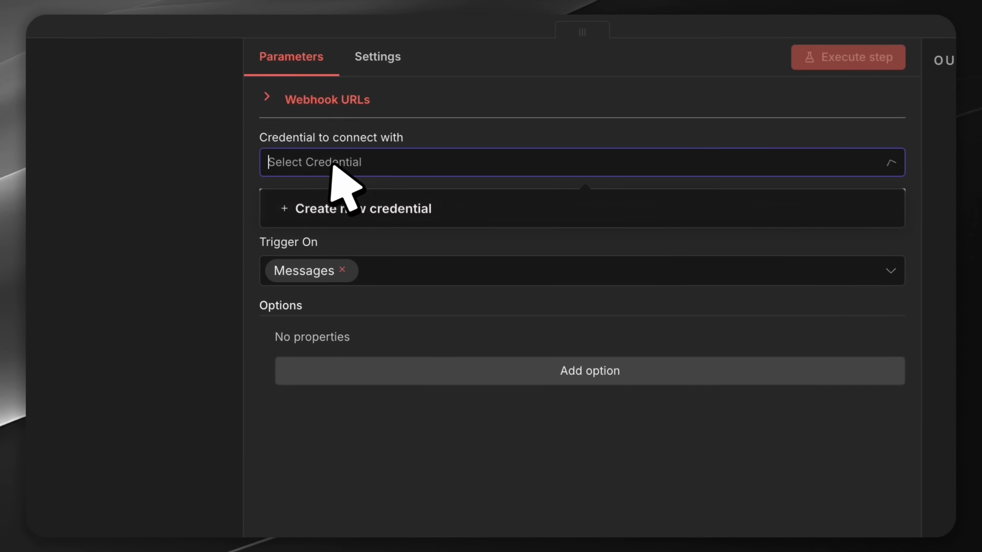
left_click(375, 219)
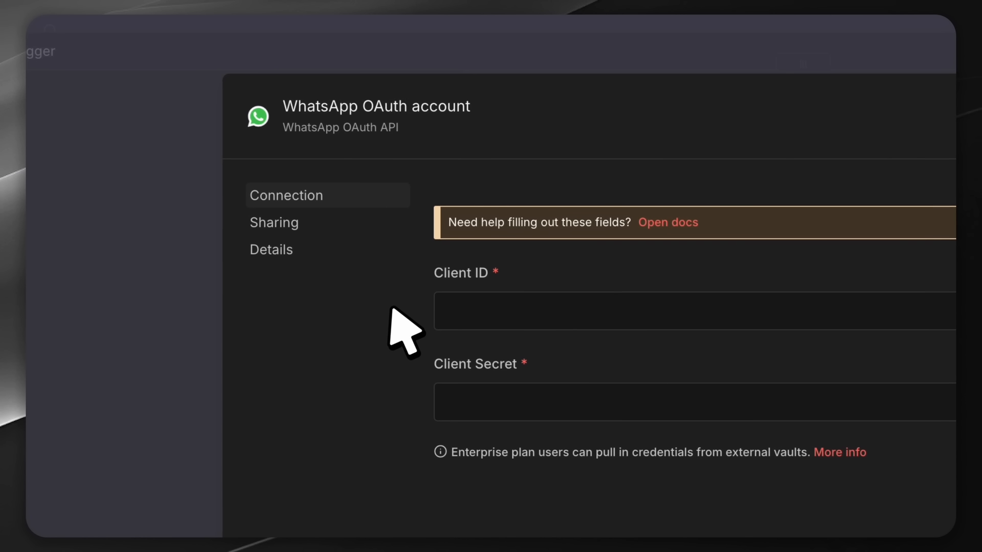
left_click_drag(436, 275, 487, 275)
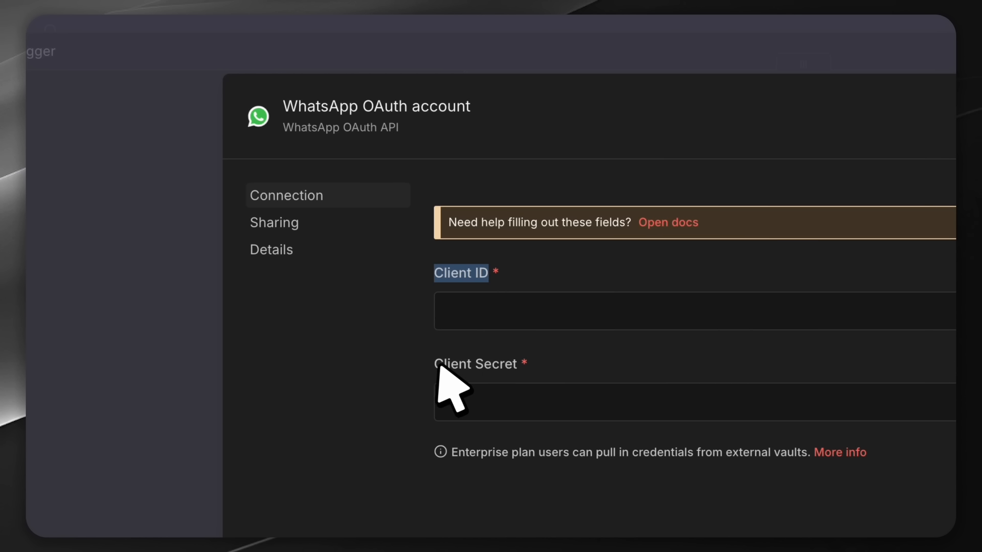
left_click_drag(438, 364, 607, 361)
left_click(622, 348)
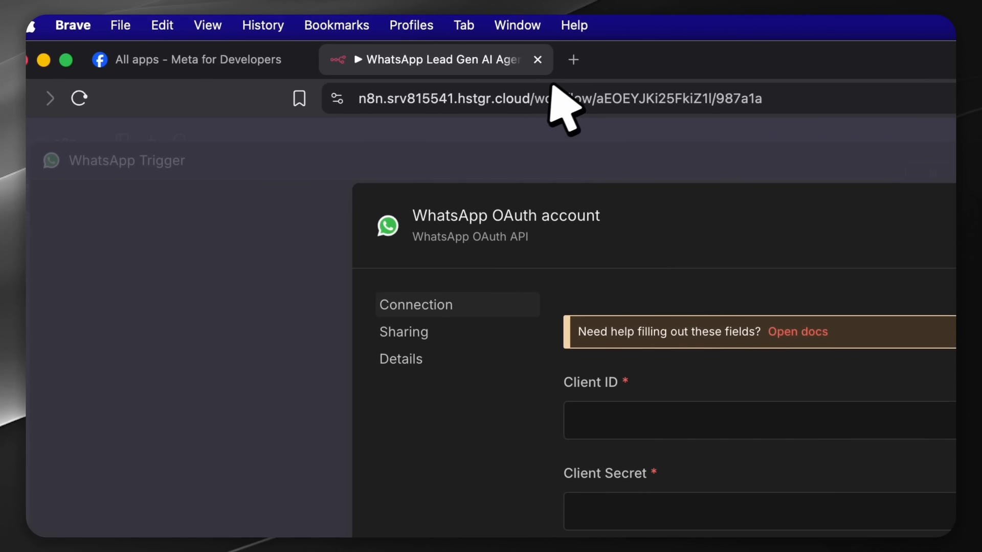
key("super+t")
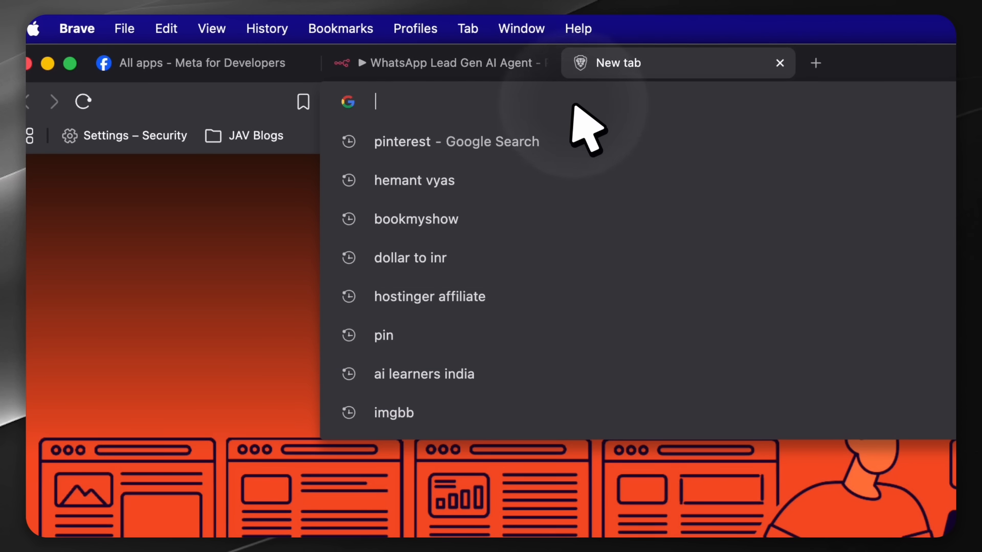
Open Meta Business Suite and check the business account switcher.
type("bu")
key("Down")
key("Down")
key("Down")
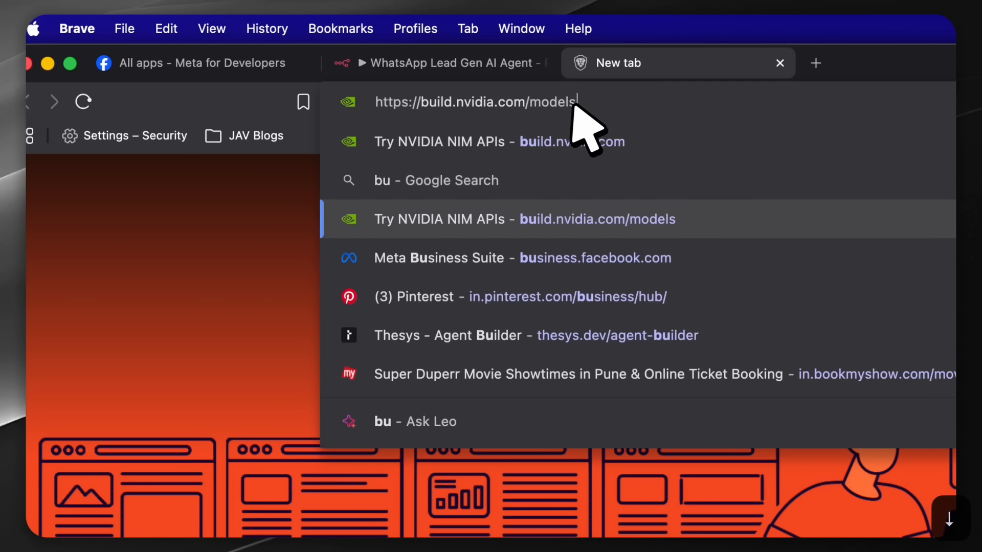
key("Return")
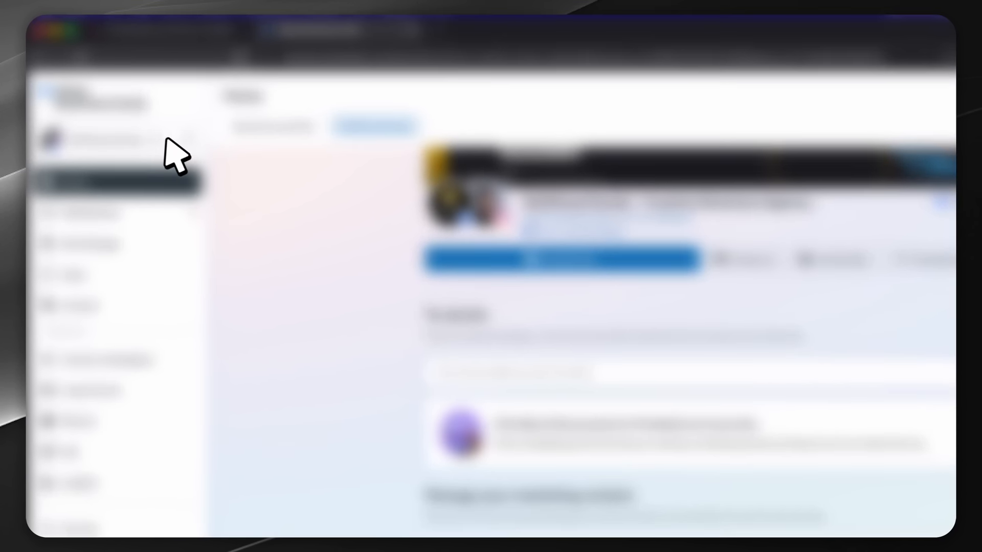
left_click(115, 115)
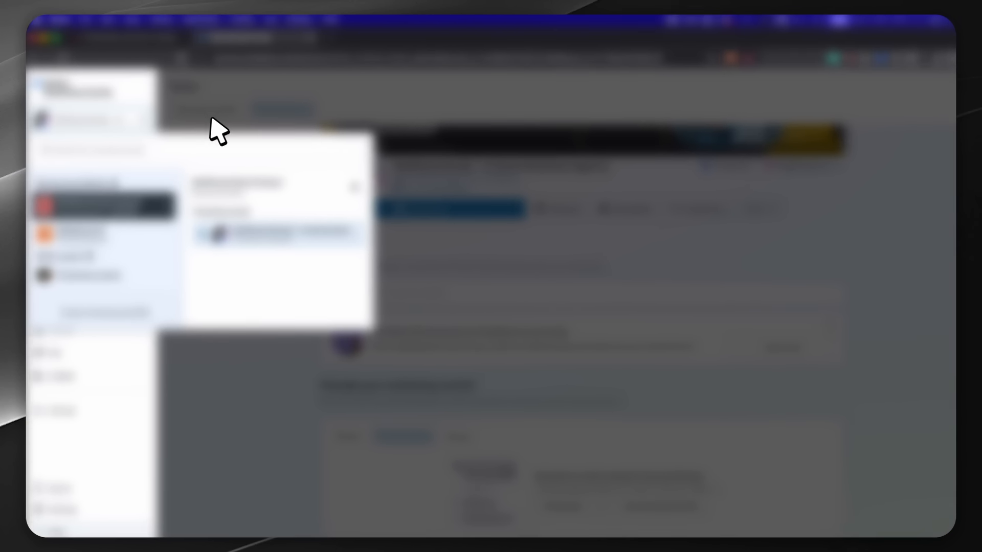
left_click(210, 119)
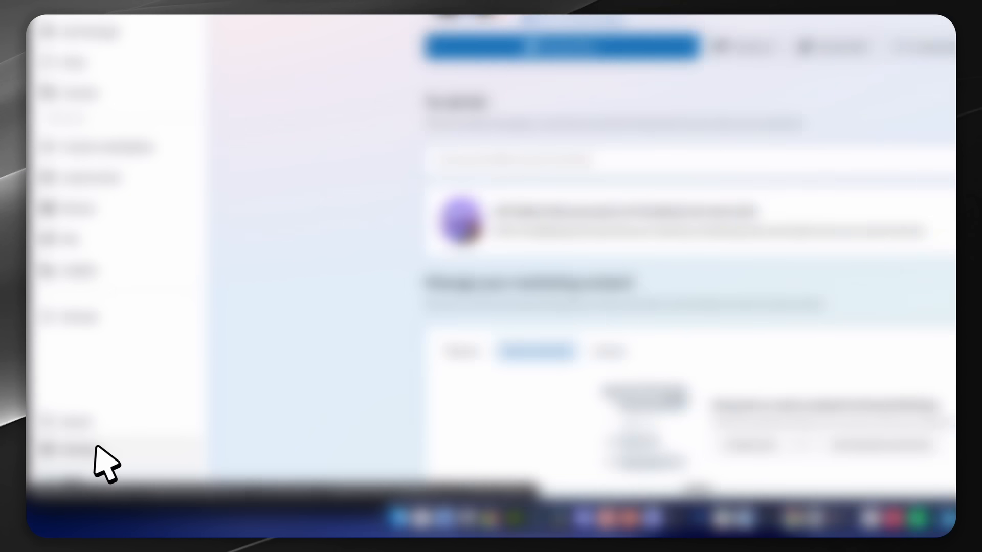
In business portfolio settings, view the empty Apps list and begin adding an app.
left_click(96, 448)
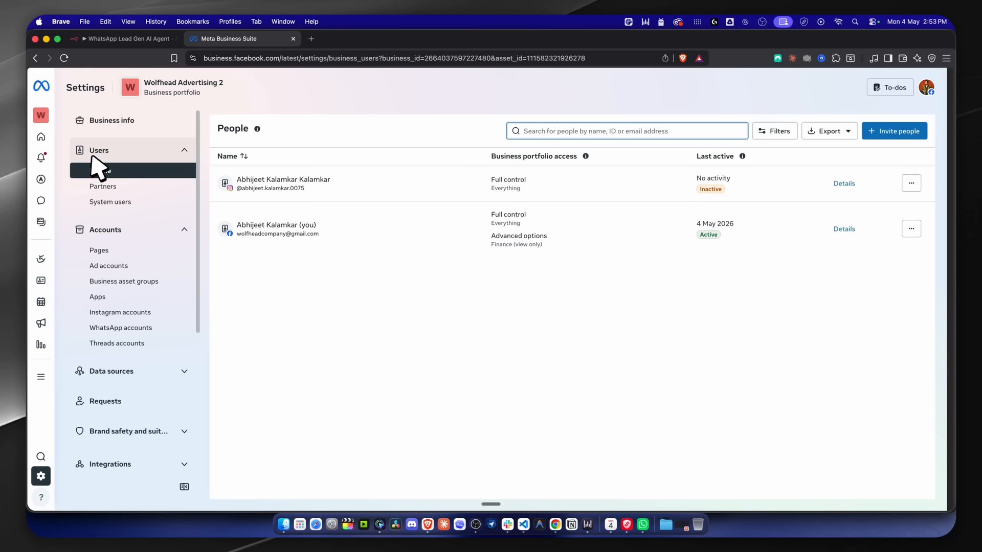
scroll(84, 210, "down", 3)
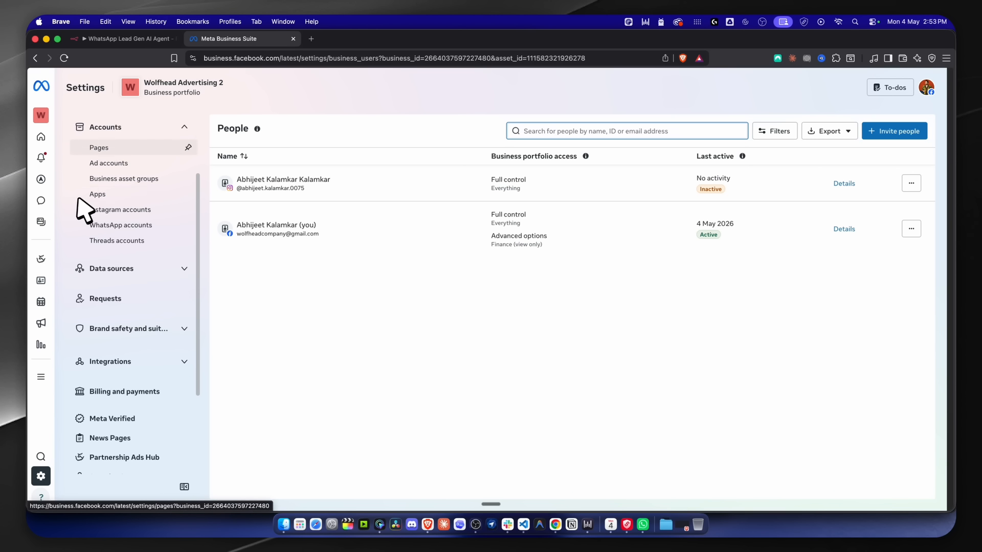
scroll(104, 202, "up", 3)
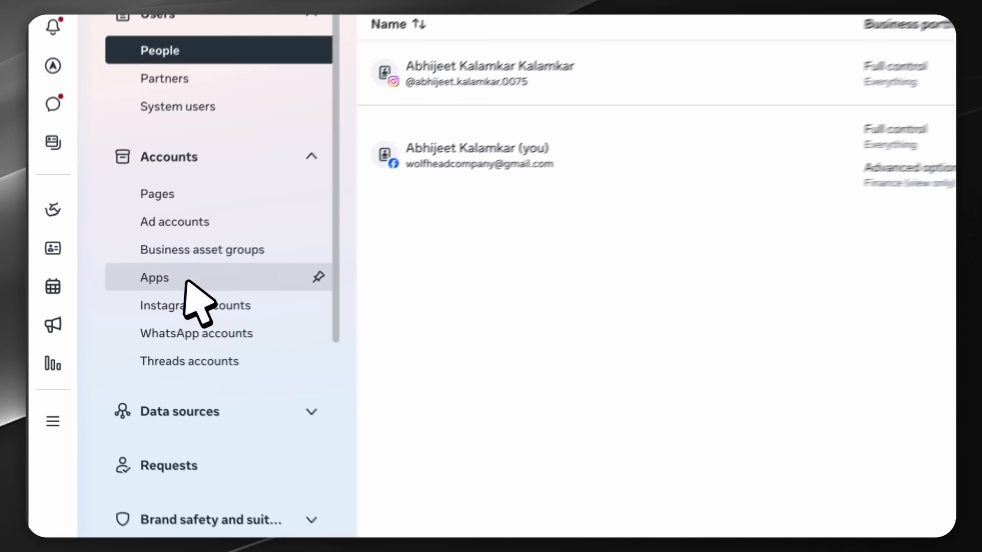
left_click(185, 280)
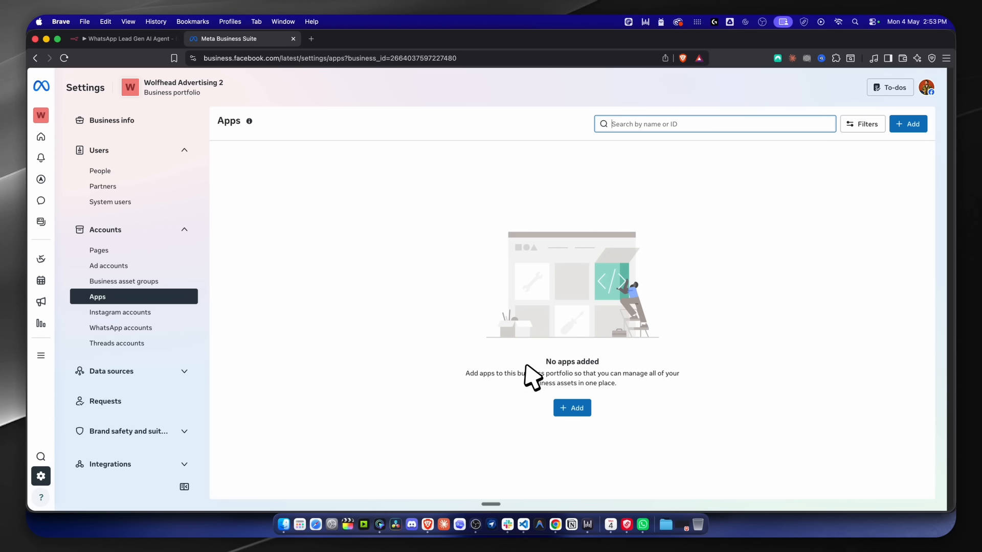
left_click(573, 408)
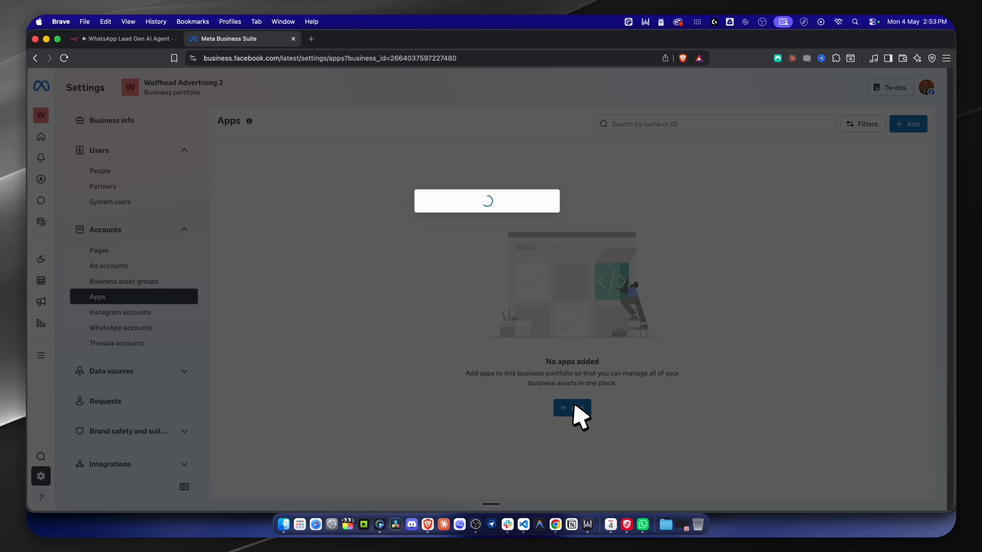
Start a new app ID named 'Lead AI Agent' and continue to use cases.
left_click(423, 226)
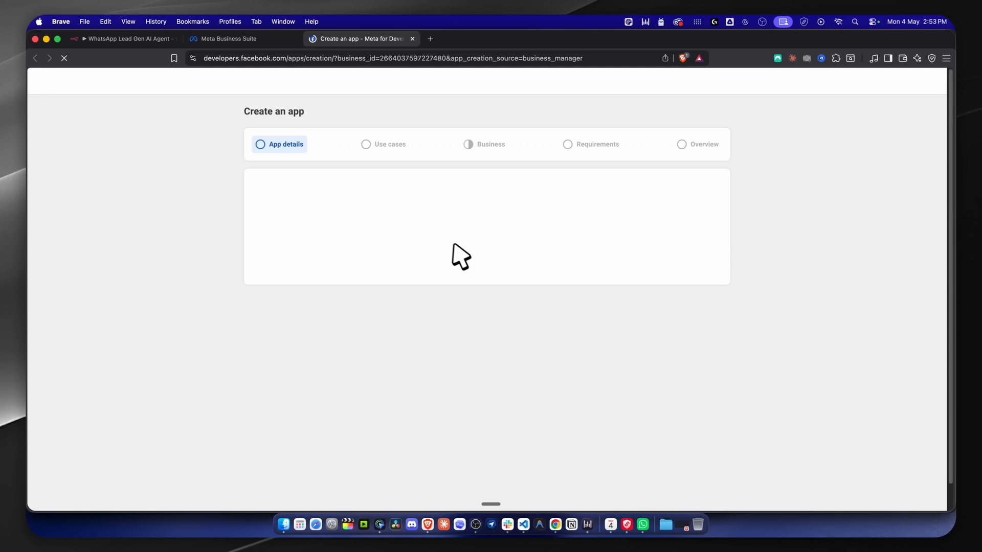
left_click(312, 205)
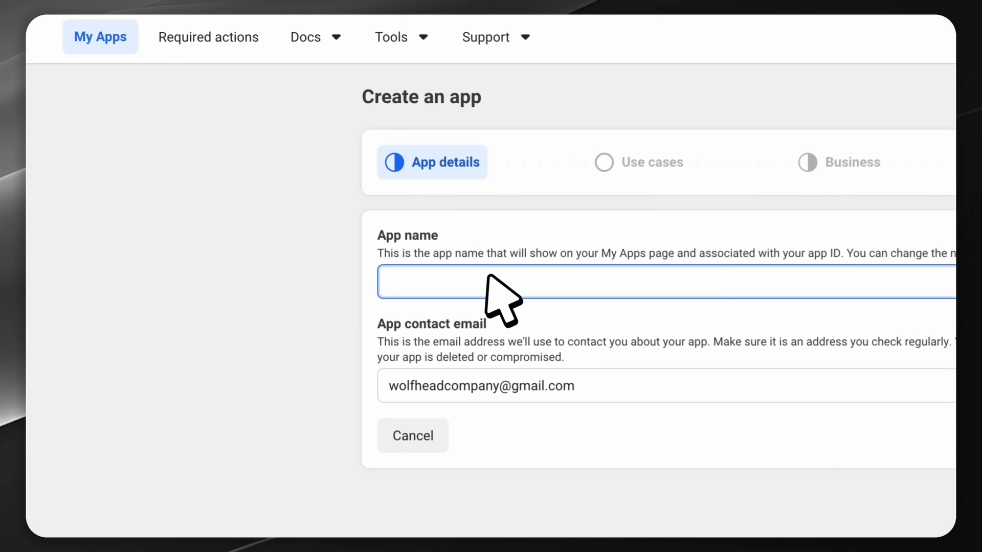
type("Lead A")
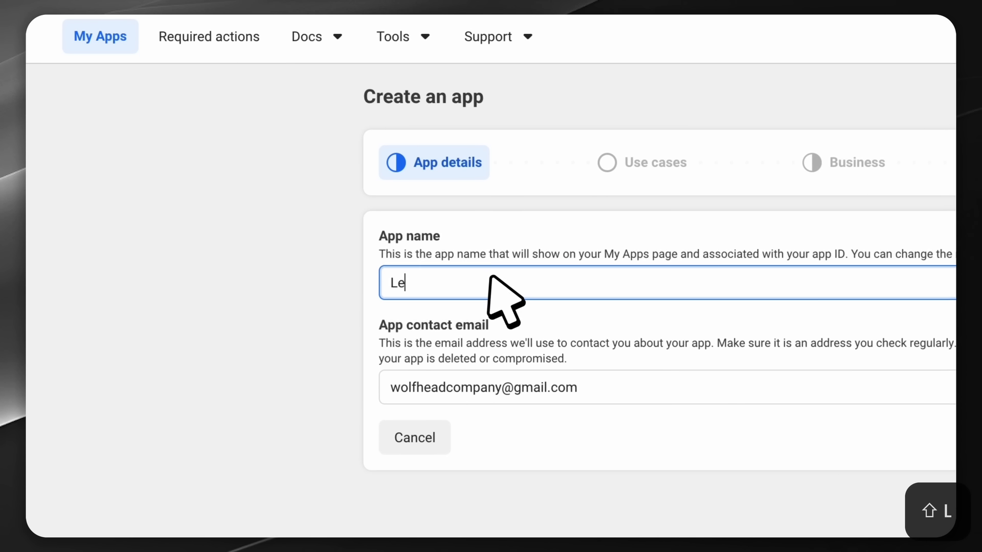
type("I Agewnt")
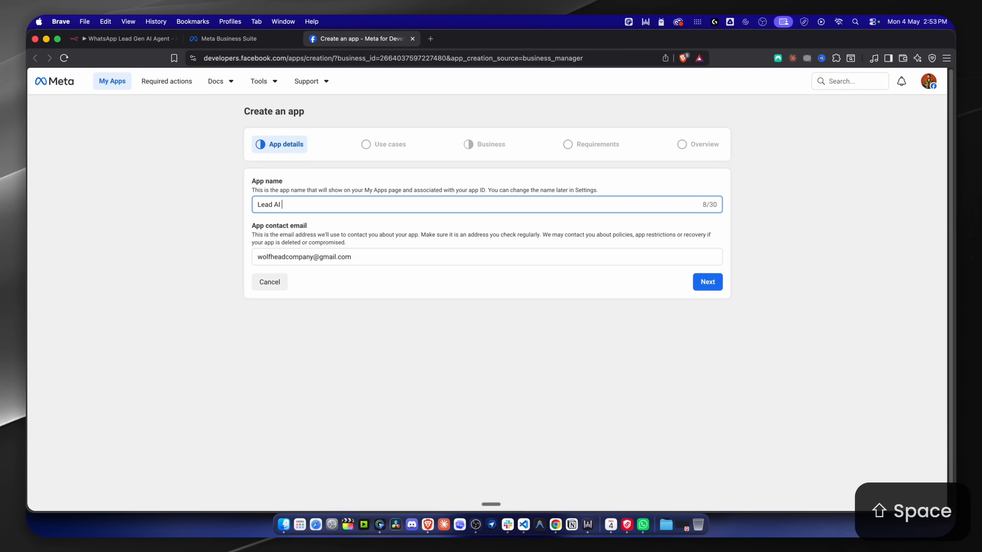
key("BackSpace")
key("BackSpace")
key("BackSpace")
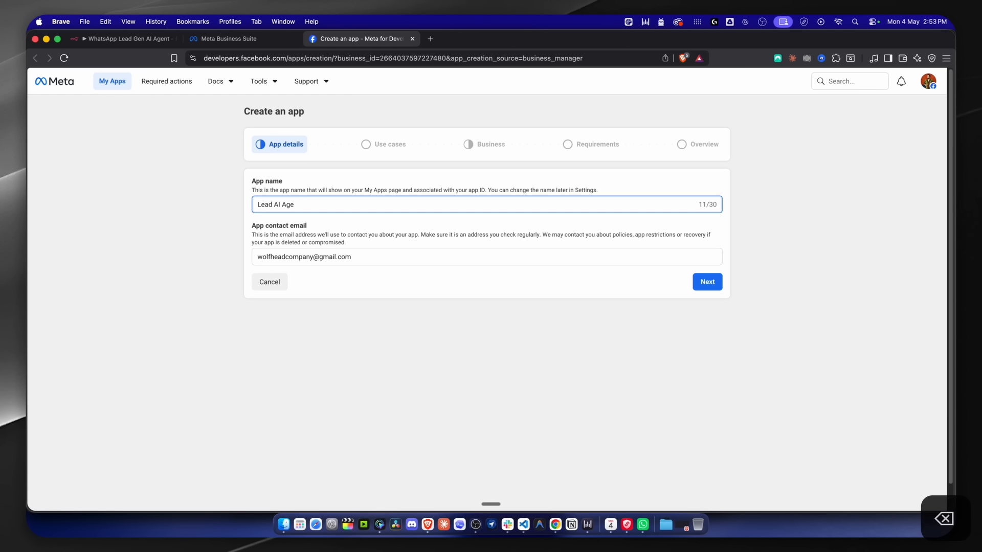
type("nt")
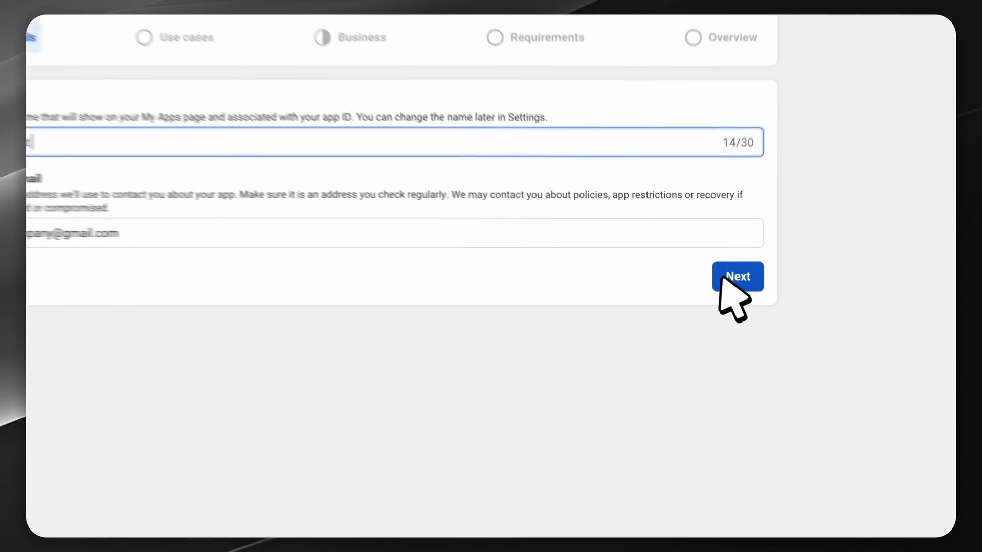
left_click(708, 282)
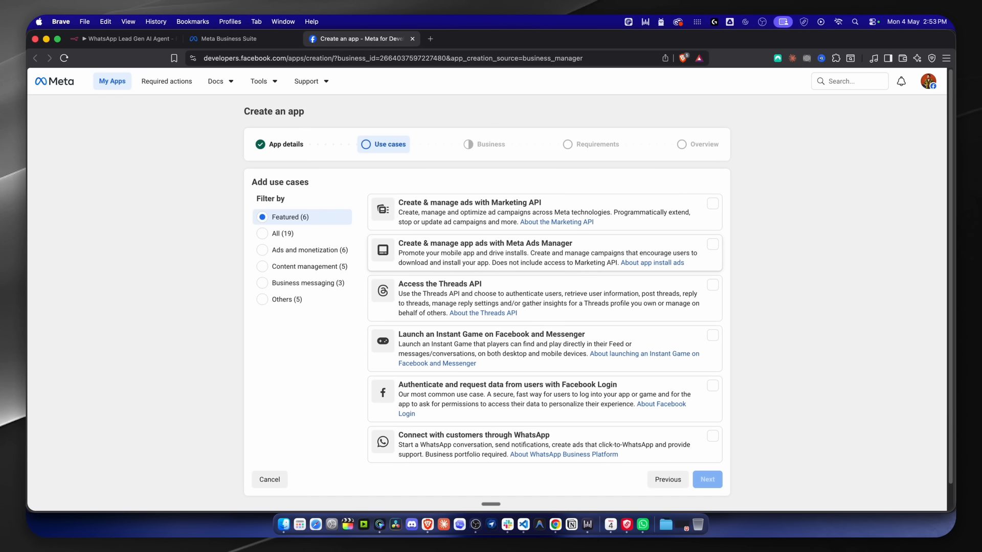
Pick the WhatsApp customer-connection use case and Wolfhead Advertising 2 portfolio, advancing to Overview.
scroll(578, 322, "down", 1)
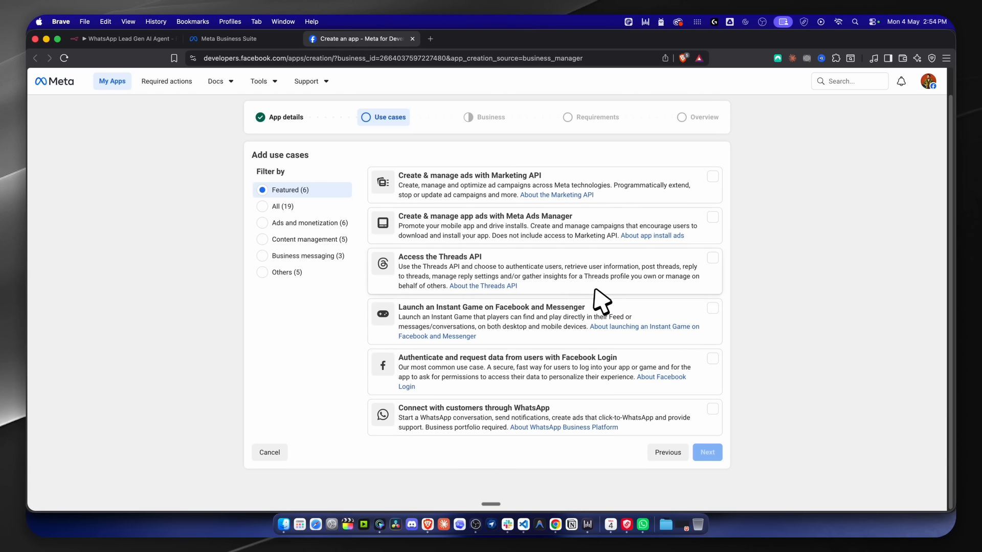
left_click(464, 422)
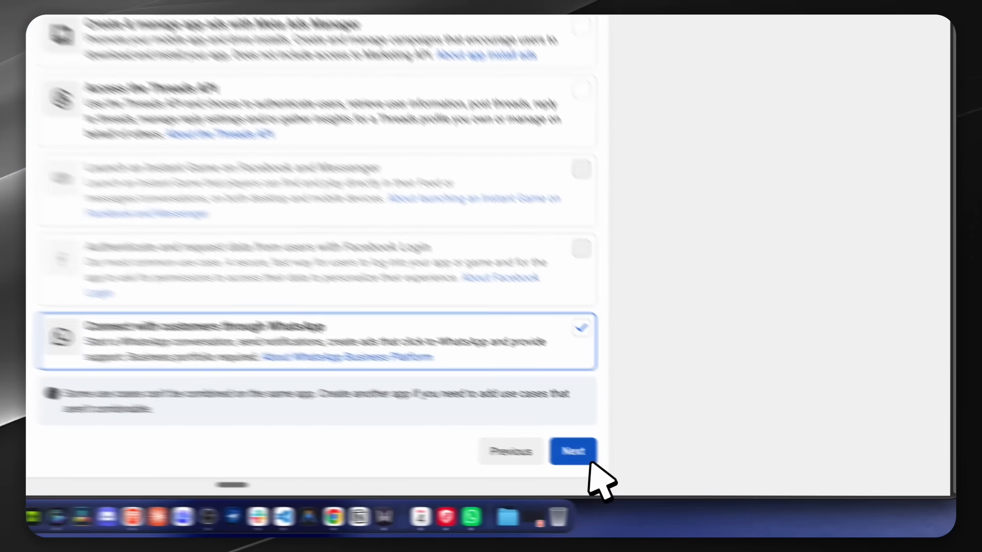
left_click(715, 485)
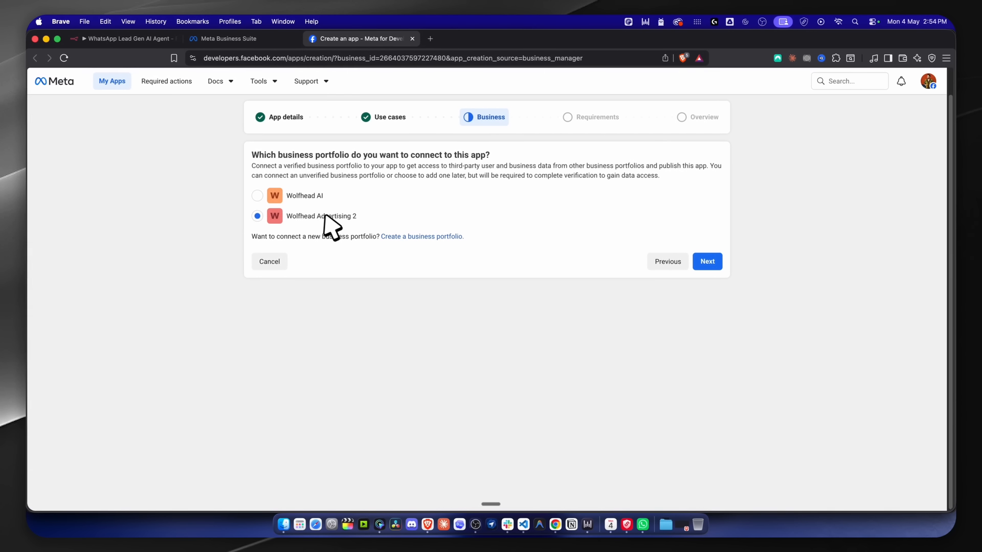
left_click(700, 262)
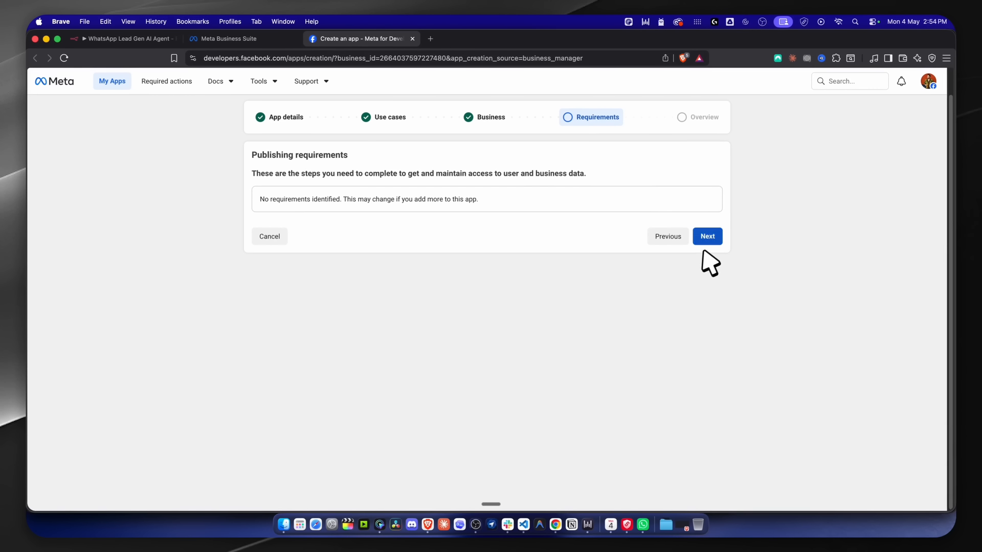
left_click(714, 239)
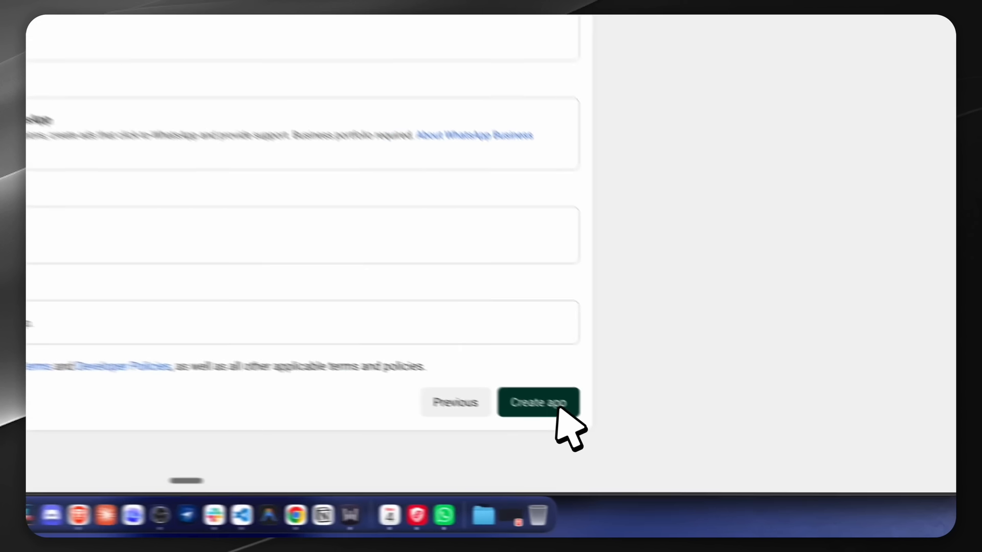
Create the Lead AI Agent app and open its WhatsApp use case API Setup page.
left_click(708, 460)
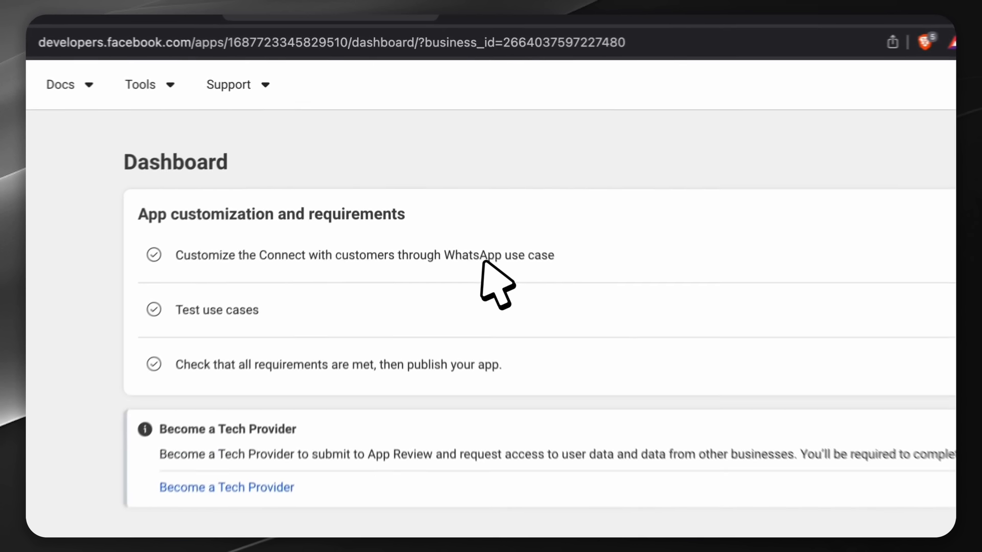
left_click(444, 176)
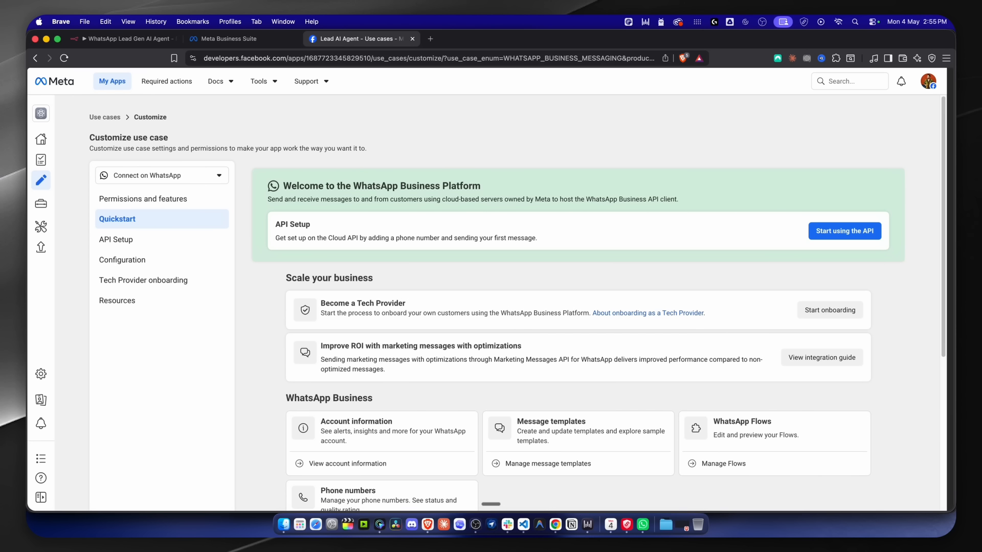
scroll(476, 271, "down", 8)
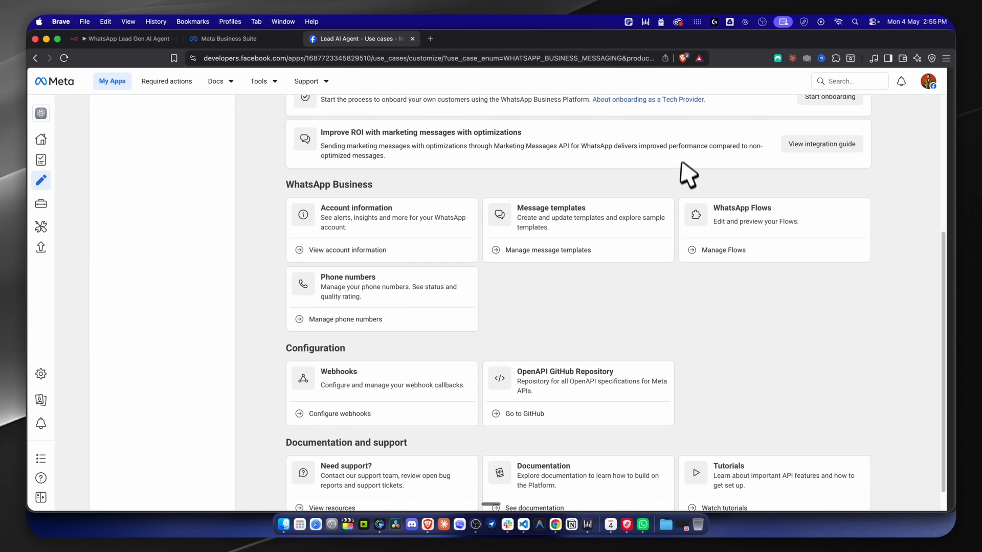
scroll(586, 303, "up", 8)
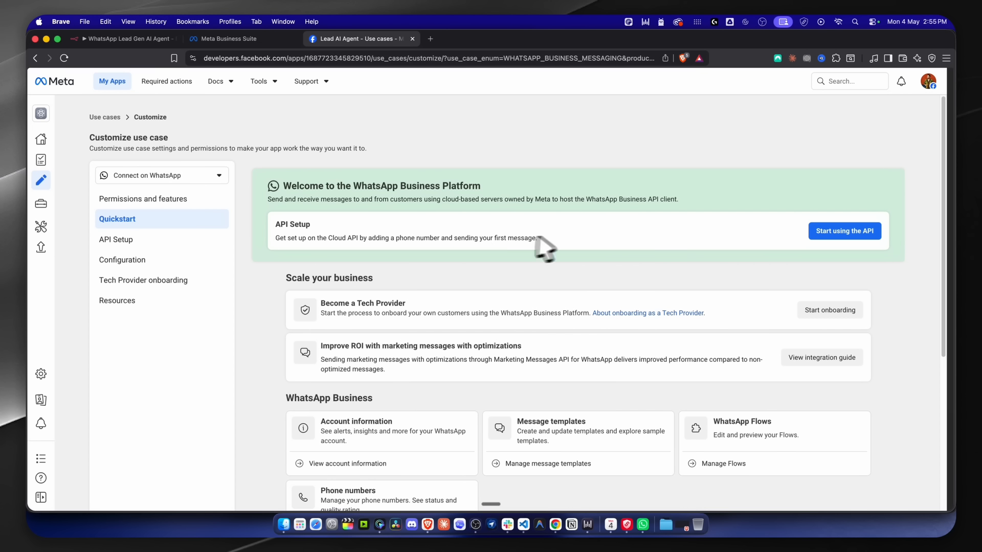
left_click(119, 240)
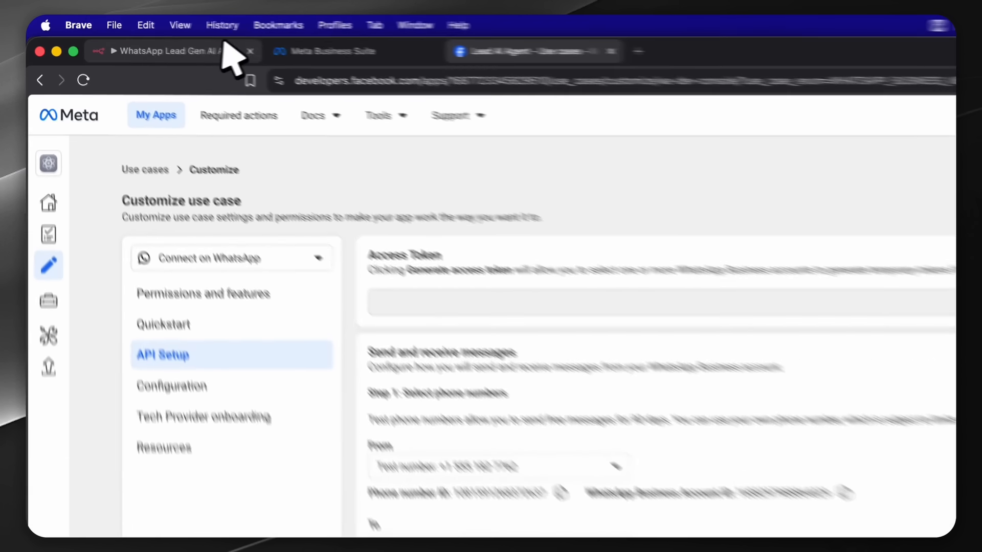
Check the n8n credential form and Meta Business Suite tabs, then return to API Setup.
left_click(153, 37)
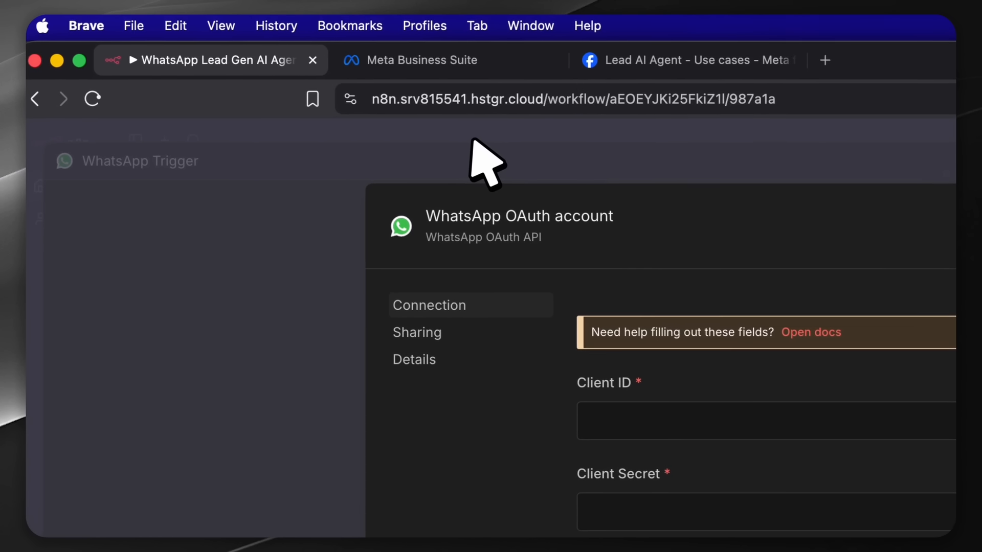
left_click(358, 50)
left_click(466, 50)
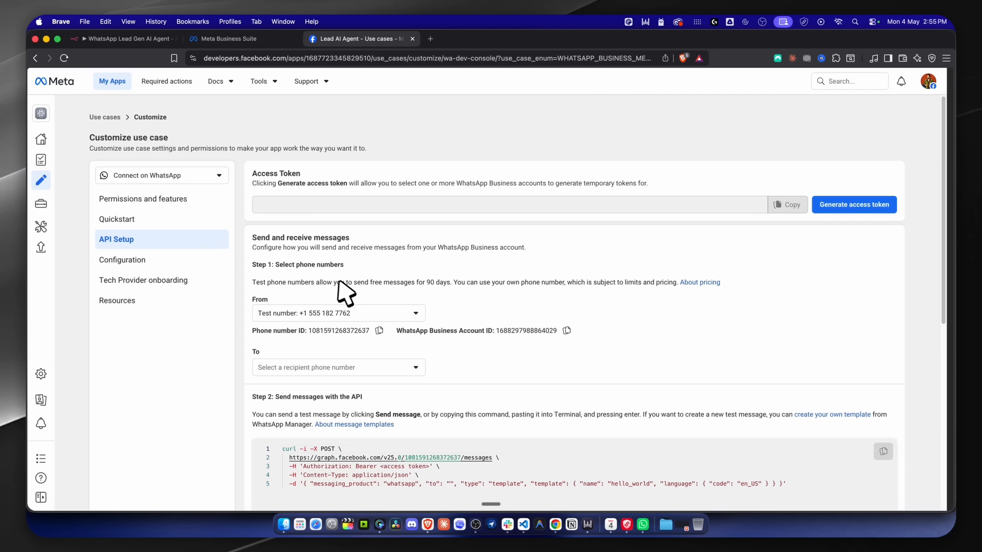
Keep Test Number as the sender and choose the recipient phone number for the sample message.
left_click(402, 314)
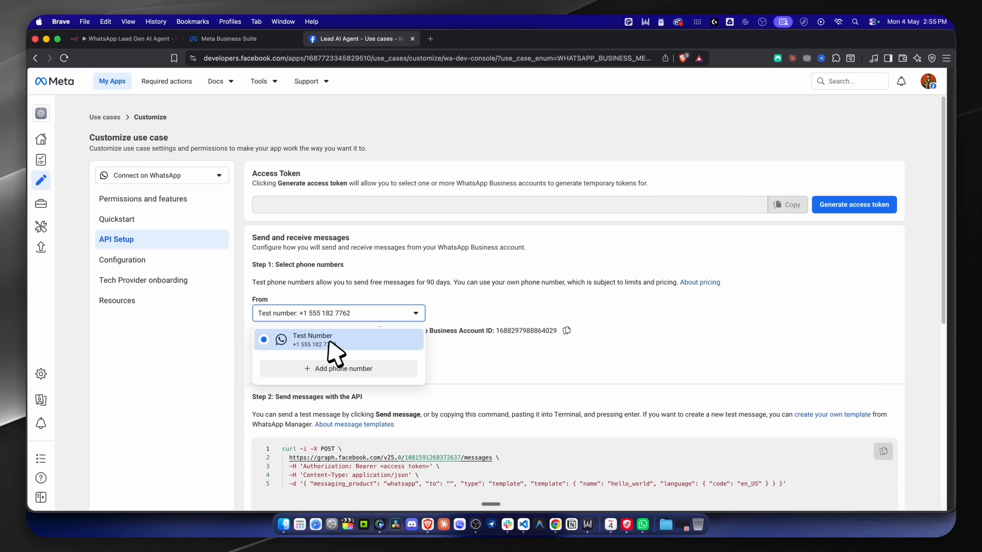
left_click(464, 300)
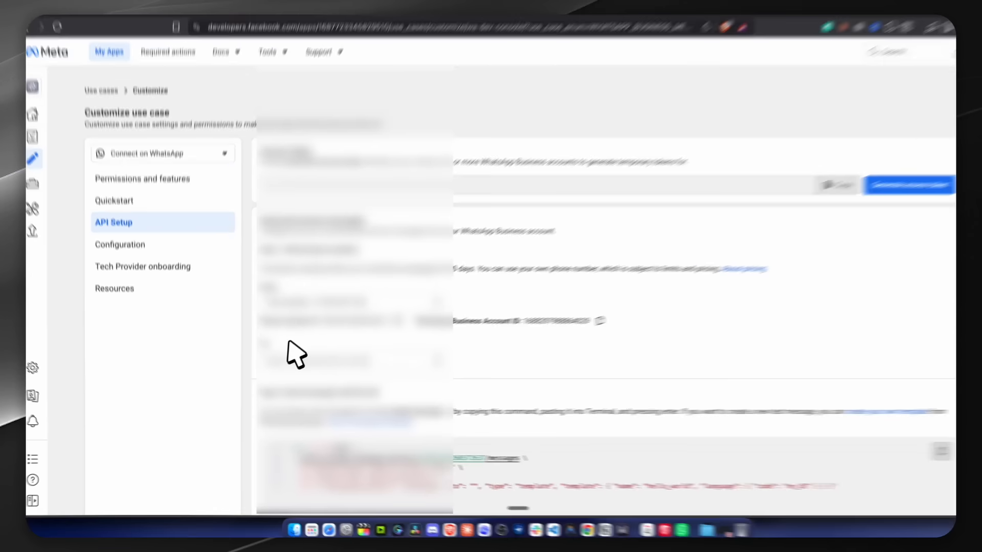
left_click(359, 366)
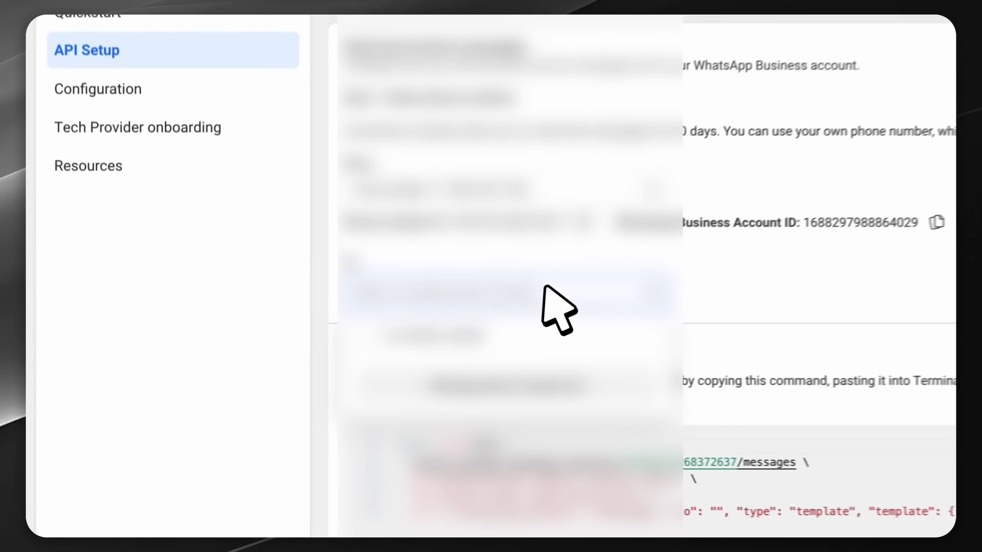
left_click(526, 327)
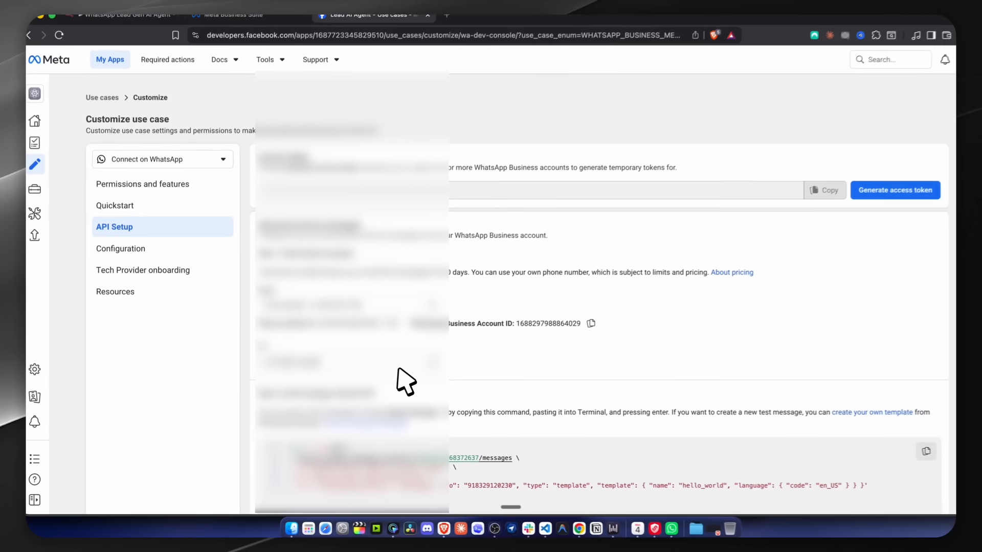
scroll(392, 373, "down", 5)
scroll(398, 383, "down", 2)
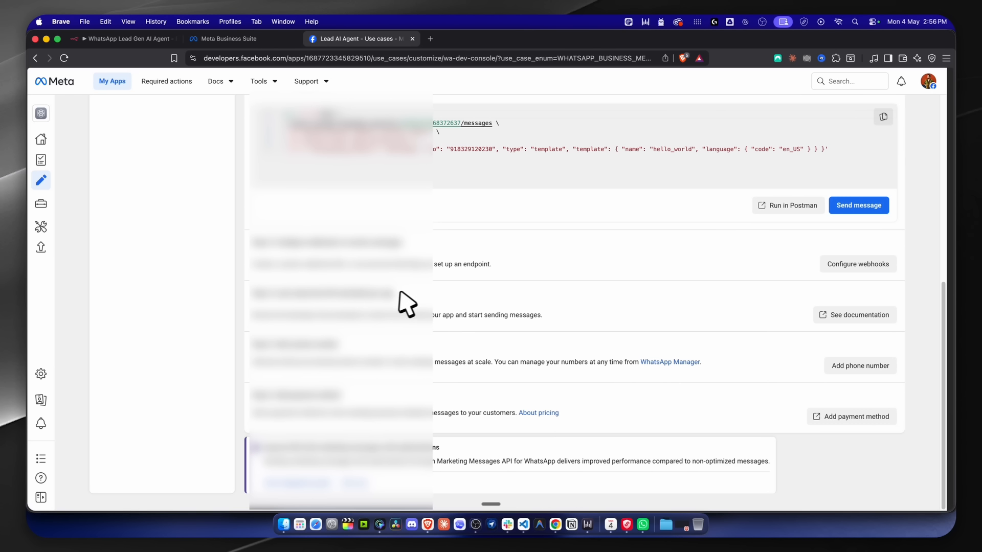
scroll(390, 317, "up", 2)
scroll(389, 317, "down", 2)
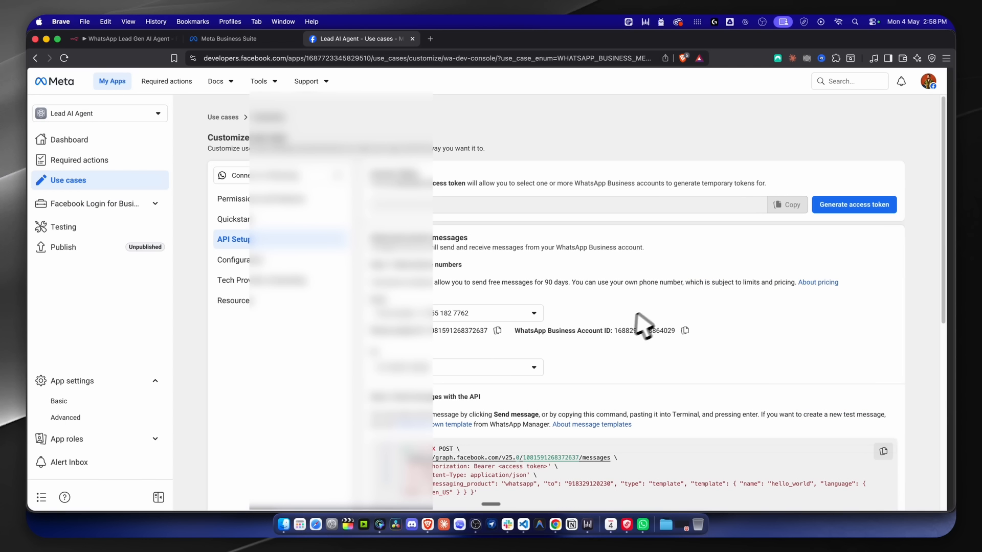
scroll(551, 340, "down", 2)
scroll(570, 281, "up", 2)
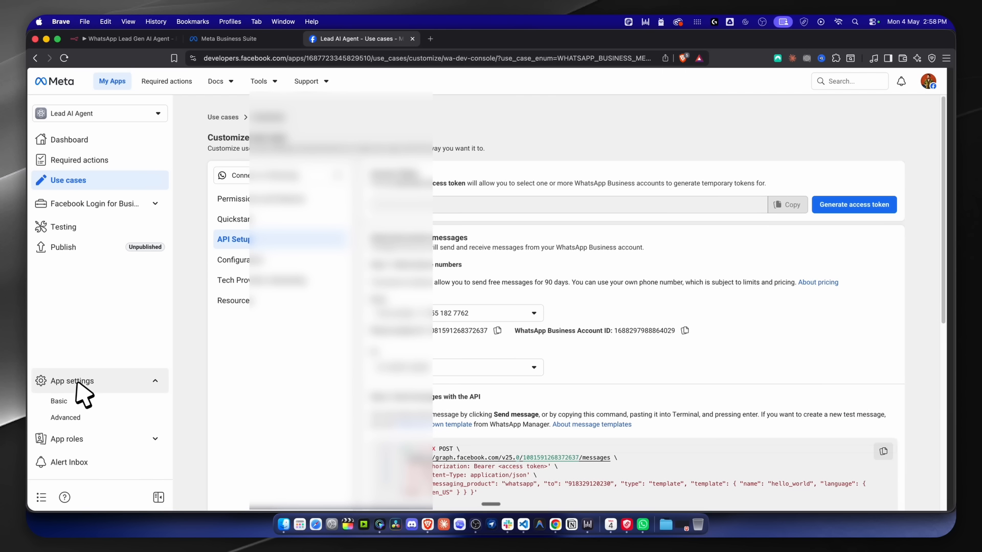
Copy the Lead AI Agent App ID from Basic settings and focus n8n's Client ID field.
left_click(87, 401)
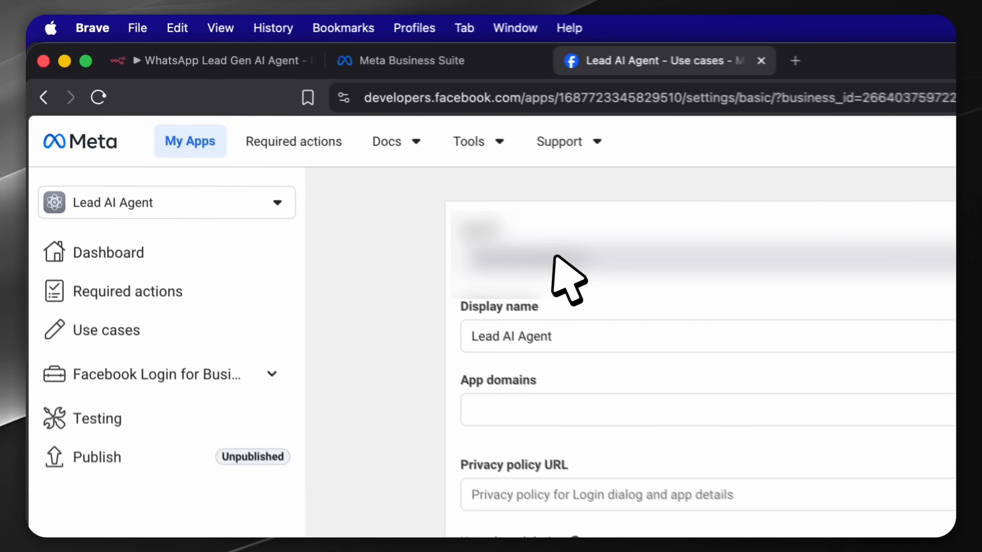
left_click_drag(483, 272, 598, 281)
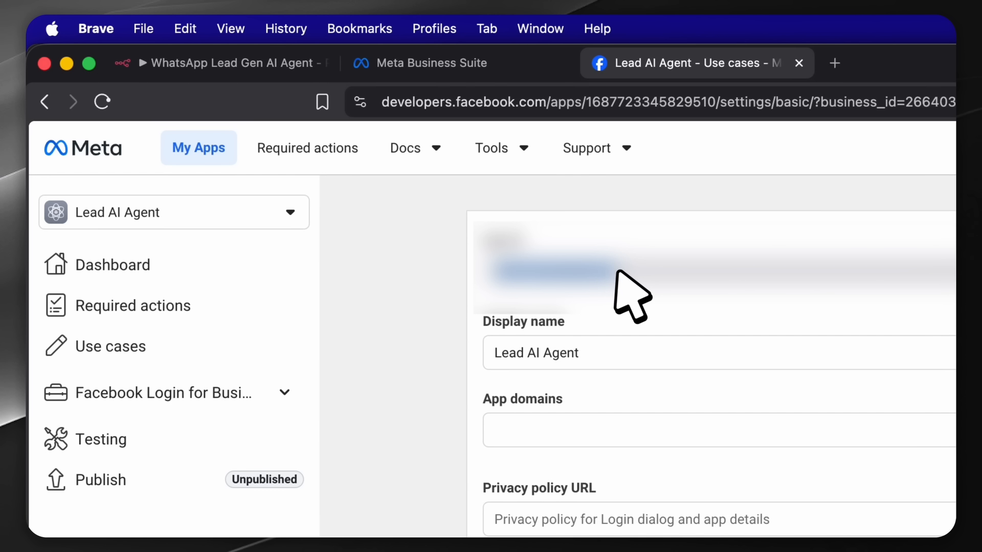
right_click(591, 277)
left_click(649, 352)
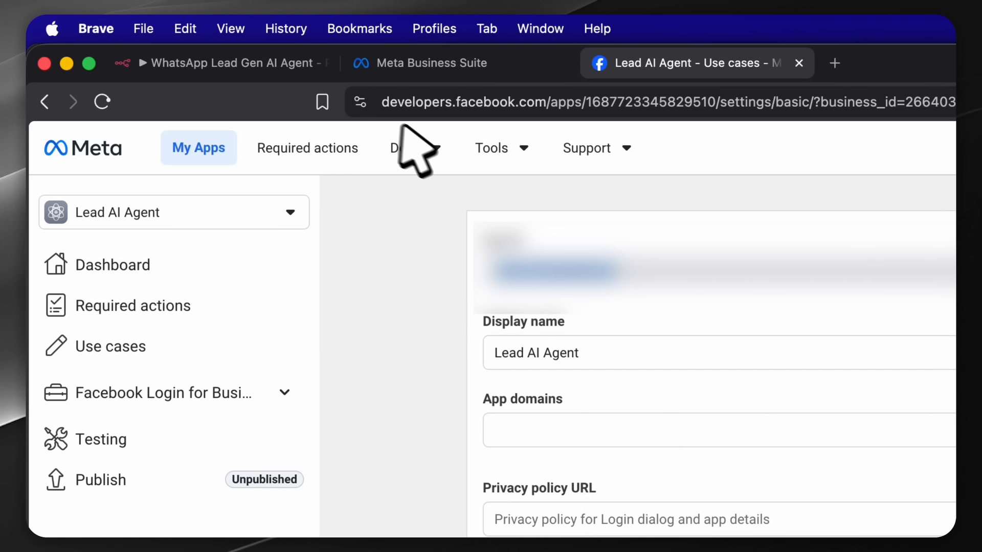
left_click(233, 64)
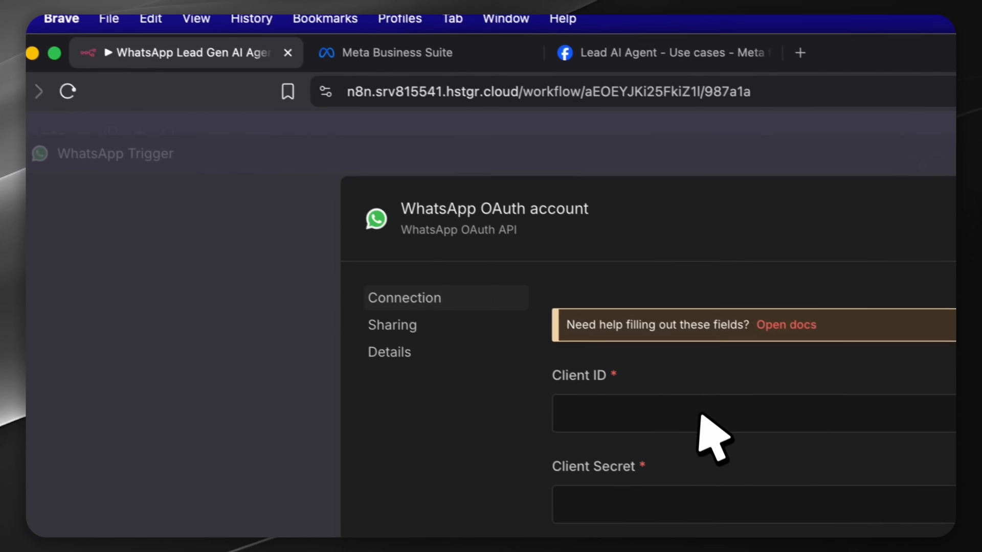
left_click(699, 416)
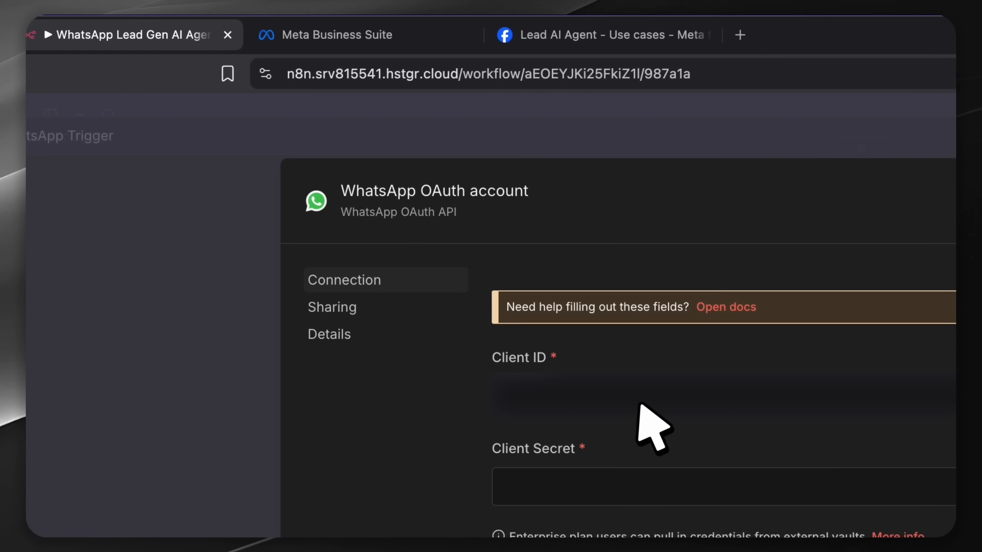
Fill the WhatsApp OAuth credential with the Meta app ID as Client ID and the app secret as Client Secret.
key("super+v")
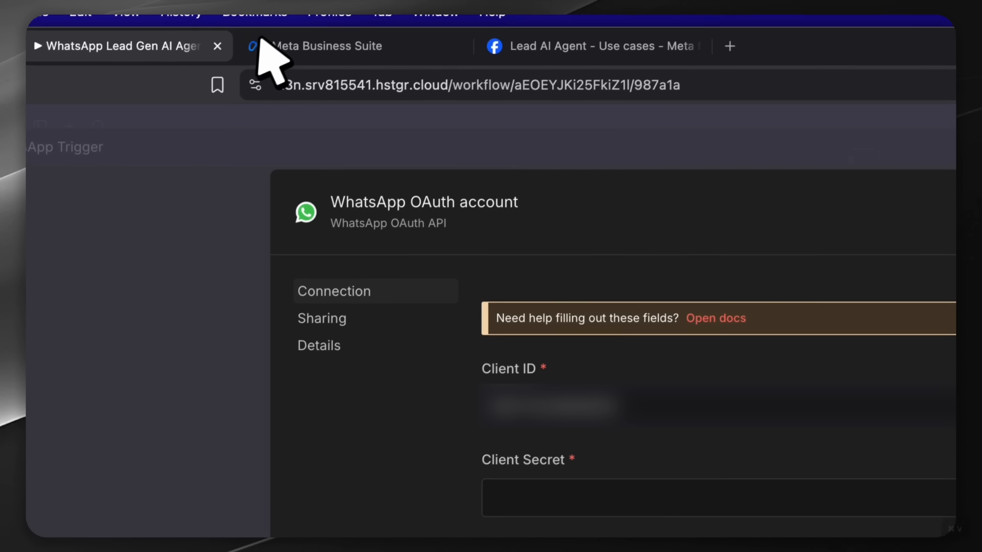
left_click(653, 35)
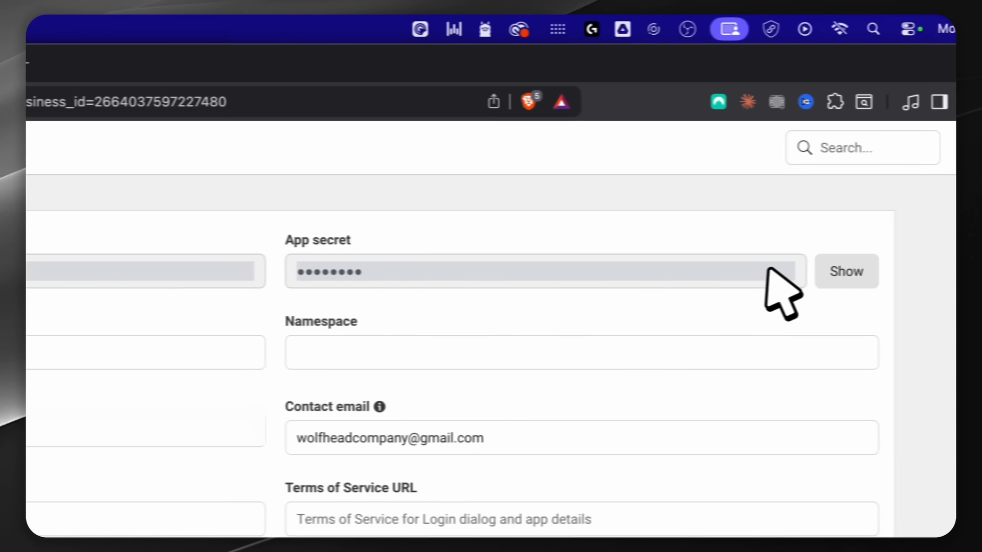
left_click(756, 273)
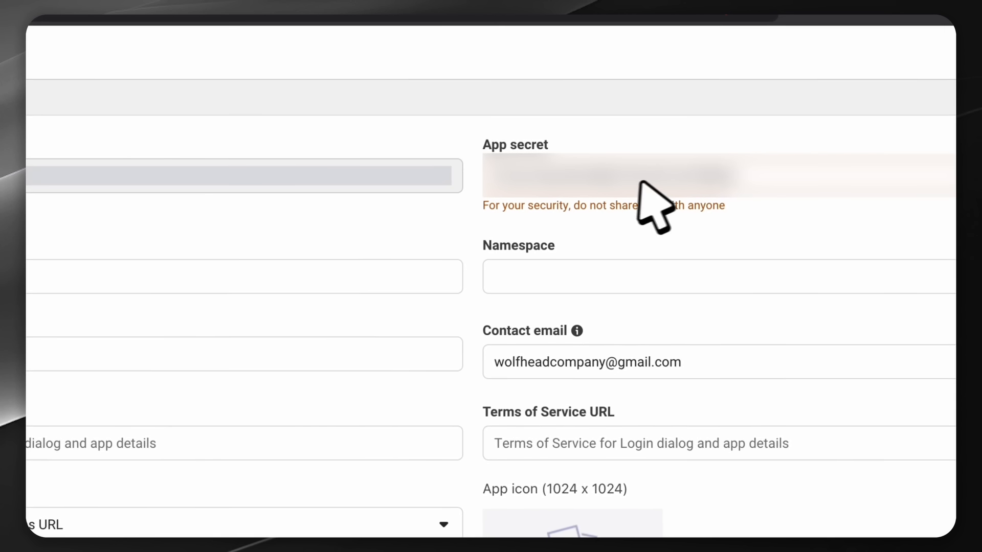
right_click(577, 173)
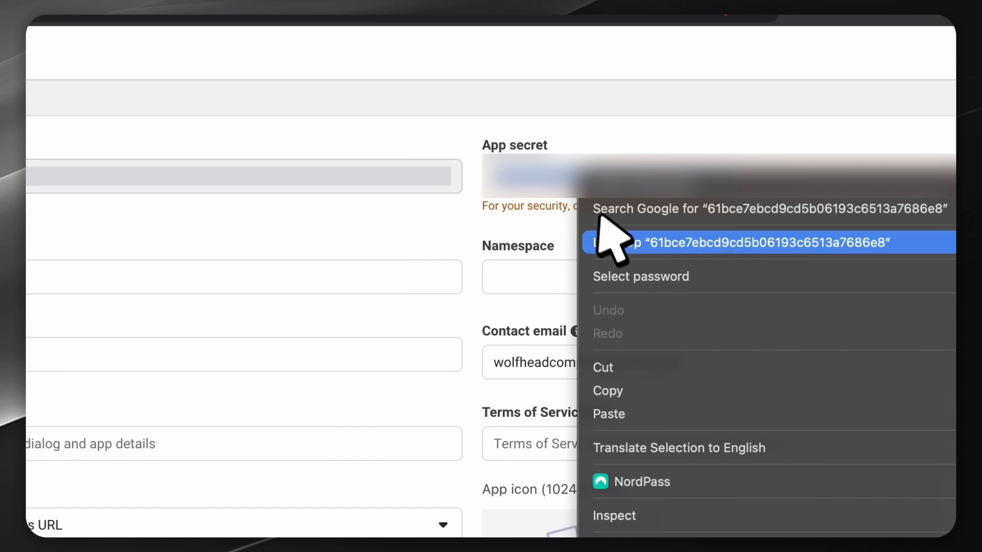
left_click(630, 382)
left_click(266, 77)
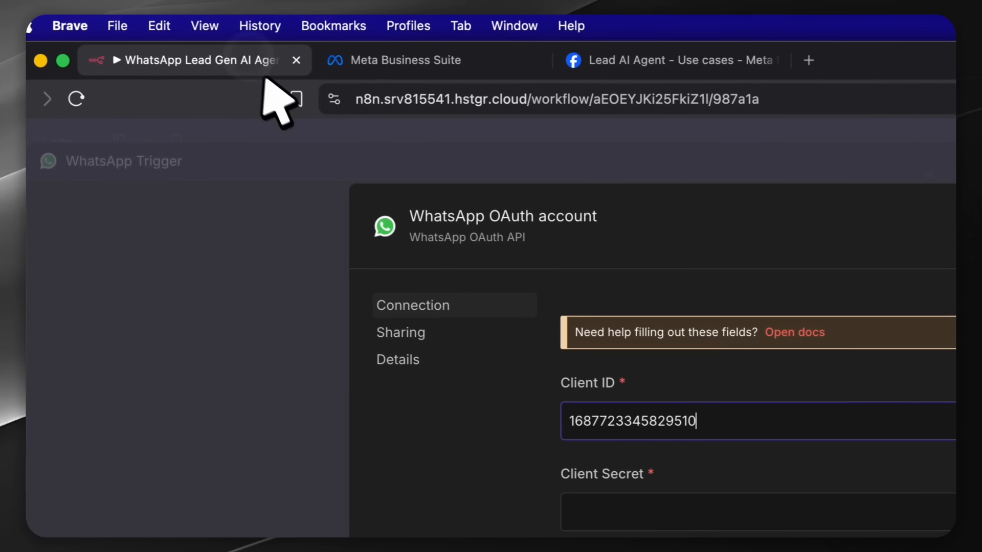
left_click(563, 401)
key("super+v")
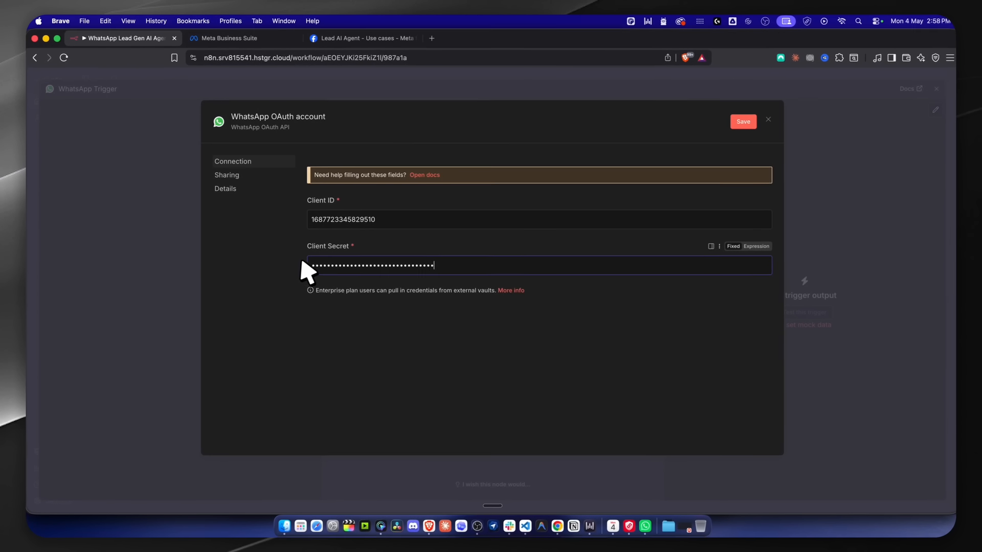
Save and test the WhatsApp OAuth credential, then return to the workflow canvas.
left_click(746, 123)
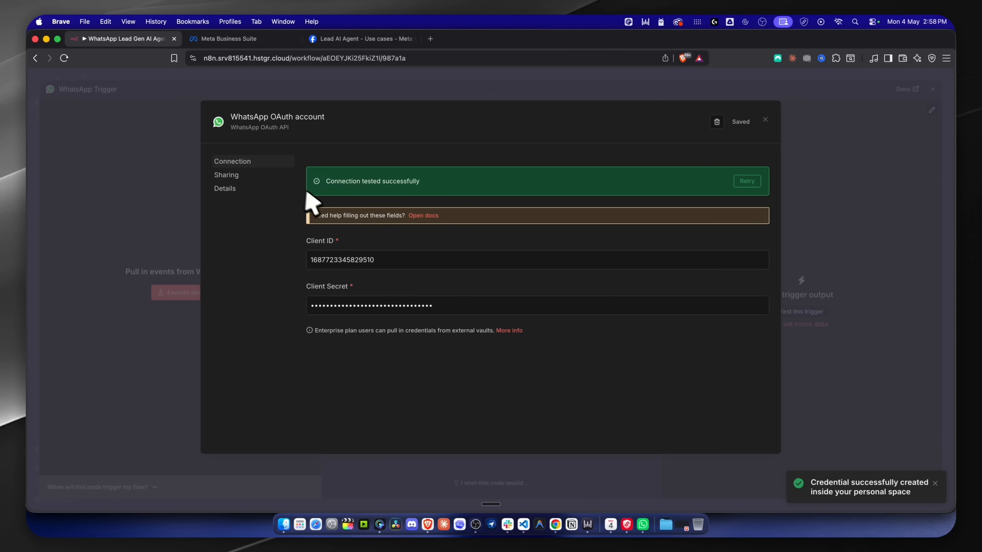
left_click(280, 91)
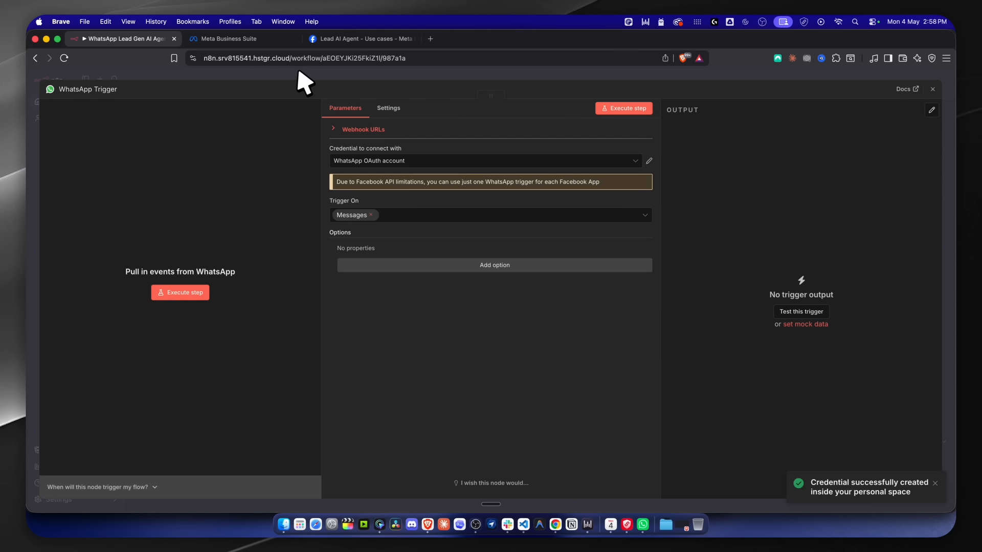
left_click(297, 73)
Start a new WhatsApp account credential for Notify Broker on WhatsApp and bring up Meta's Use cases page.
left_click_drag(288, 231, 298, 231)
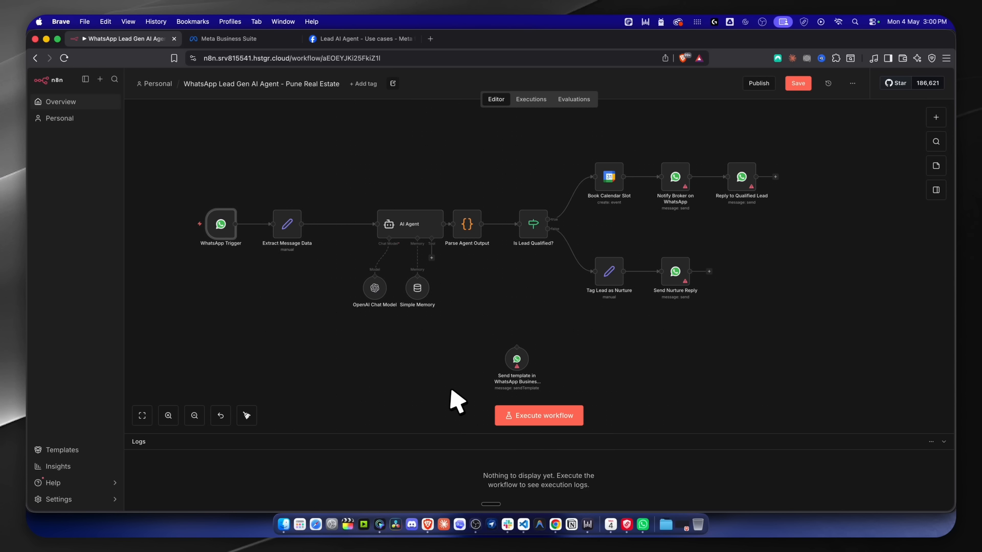
double_click(674, 184)
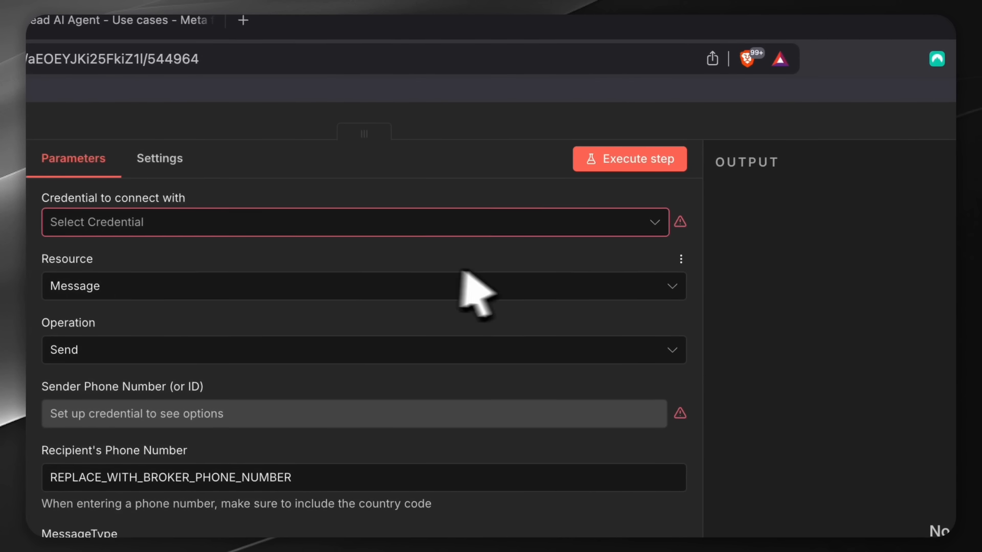
left_click(184, 221)
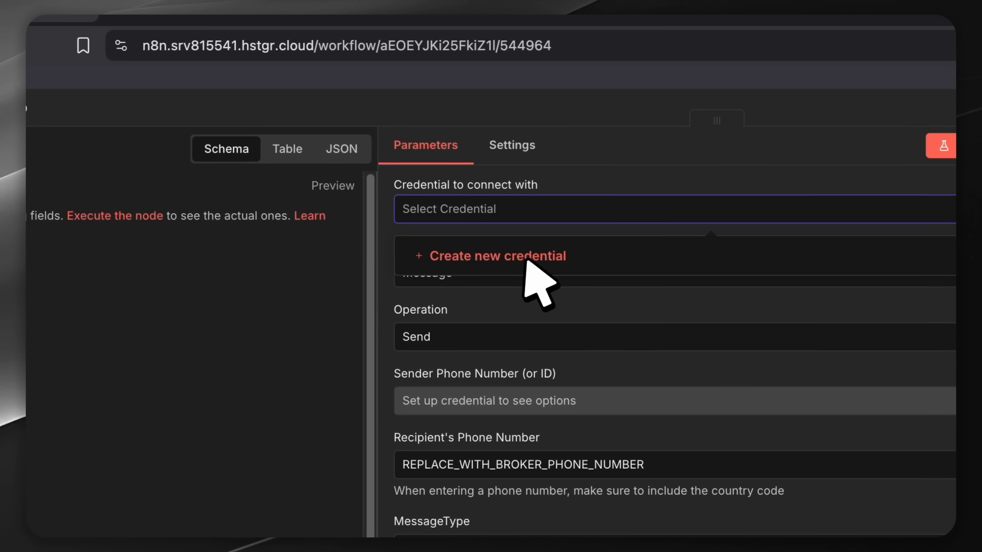
left_click(550, 258)
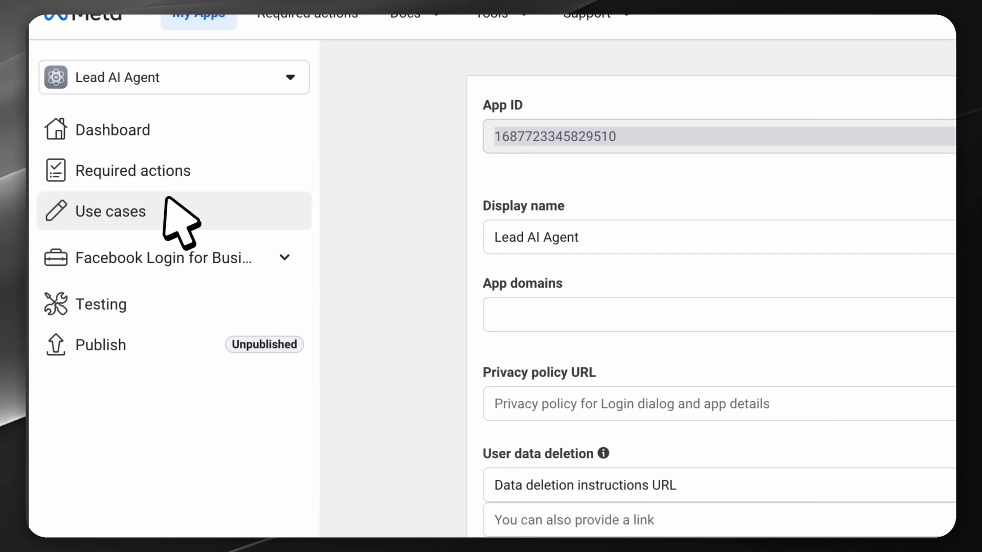
left_click(164, 208)
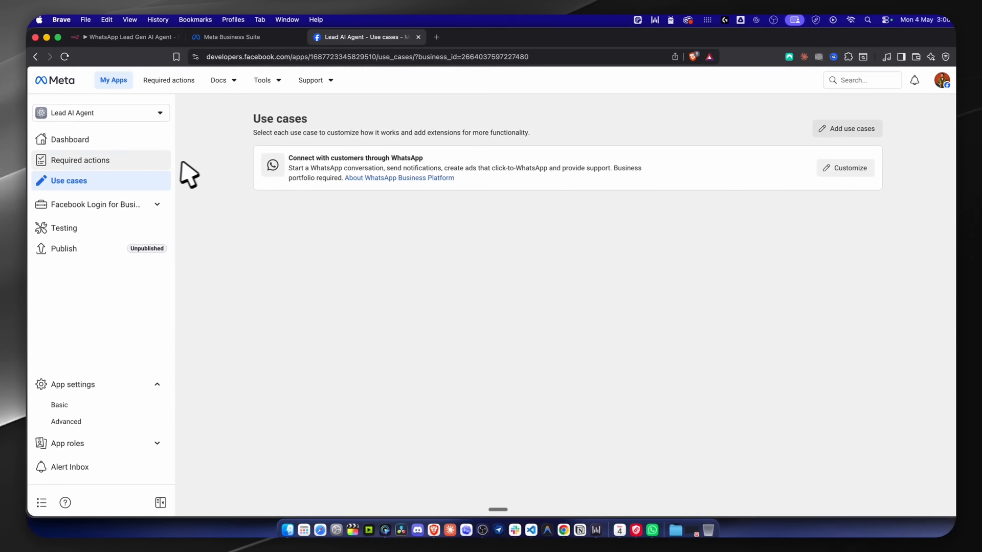
Open the WhatsApp use case's API Setup page in Meta for Developers.
left_click(838, 169)
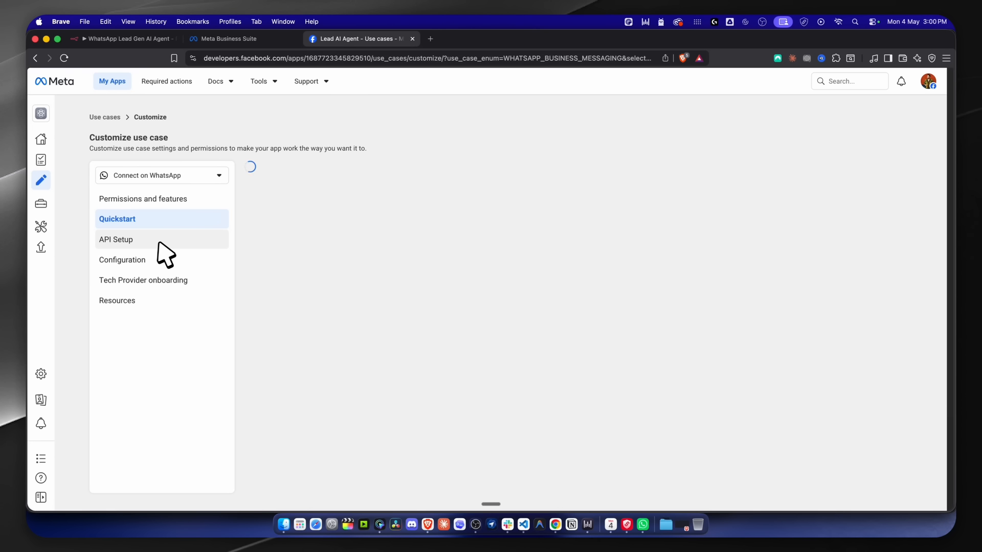
left_click(158, 241)
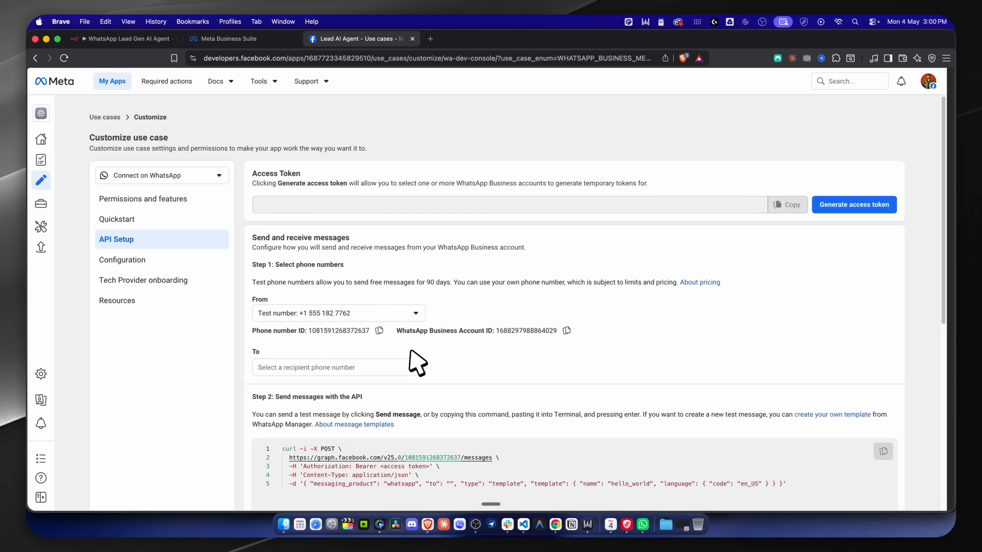
scroll(408, 347, "down", 2)
scroll(407, 341, "up", 2)
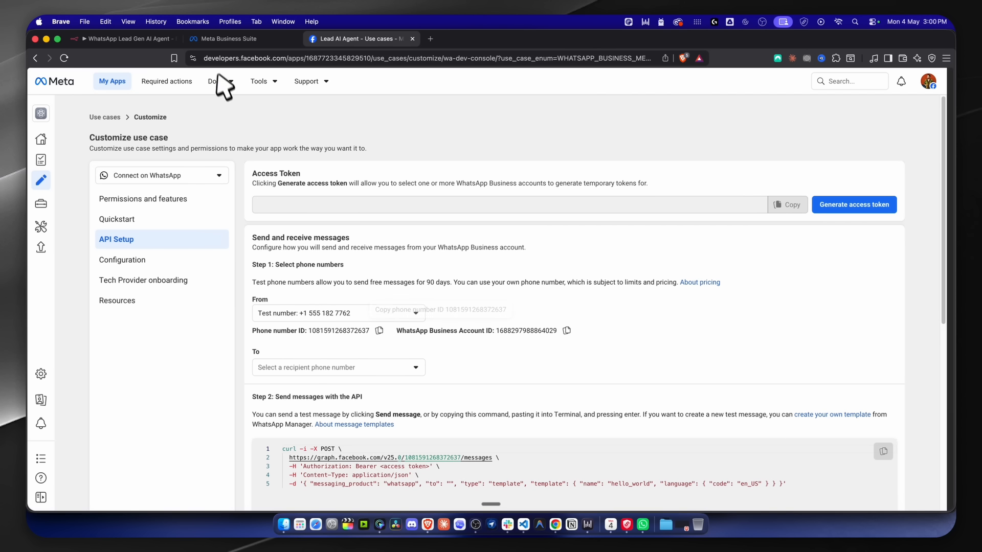
left_click(148, 40)
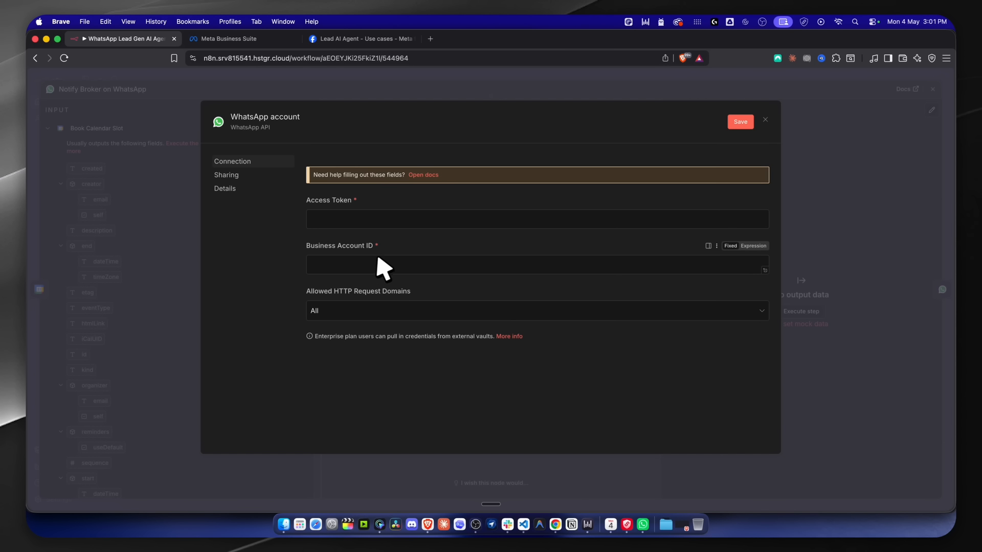
left_click(366, 39)
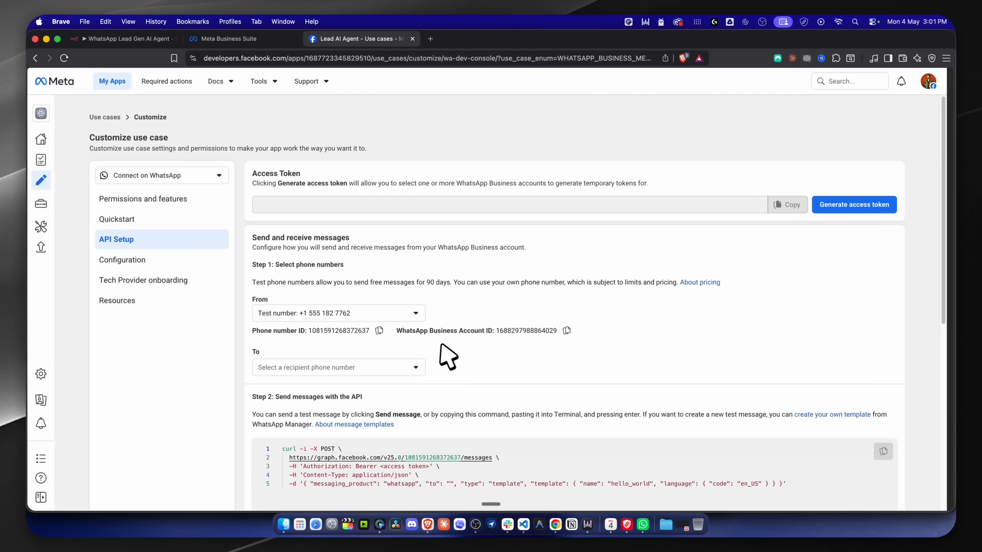
Put the WhatsApp Business Account ID into n8n's credential form and close the Meta Business Suite tab.
left_click(567, 332)
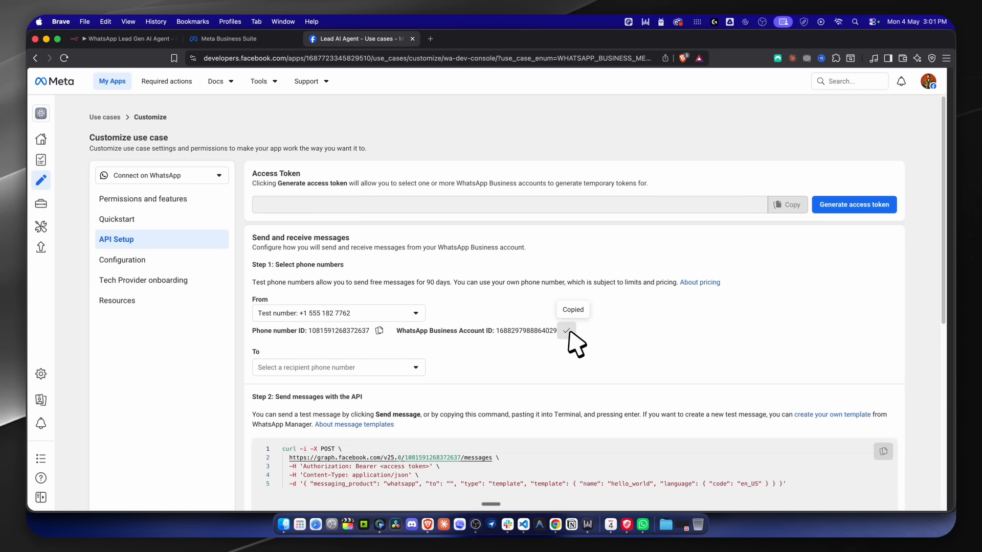
left_click(128, 39)
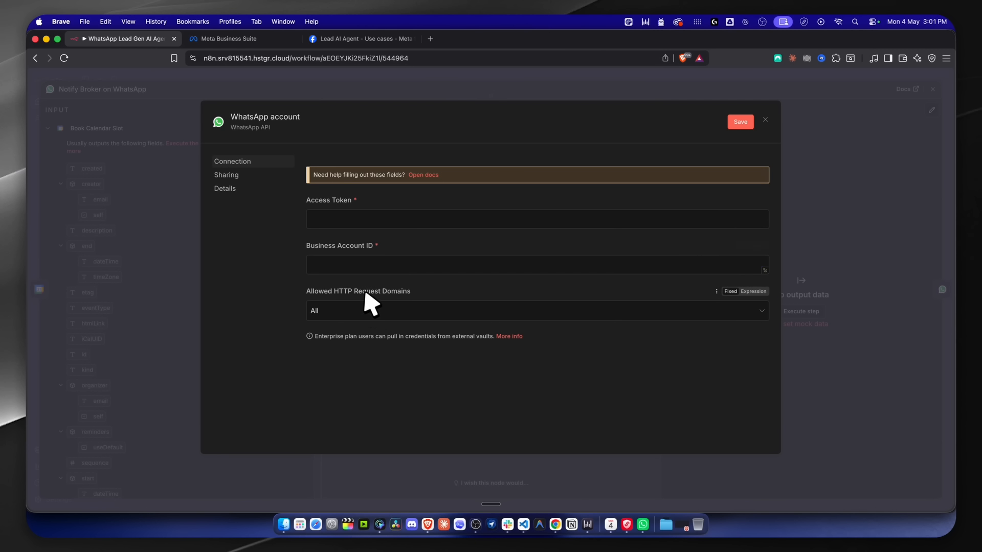
left_click(355, 265)
key("super+v")
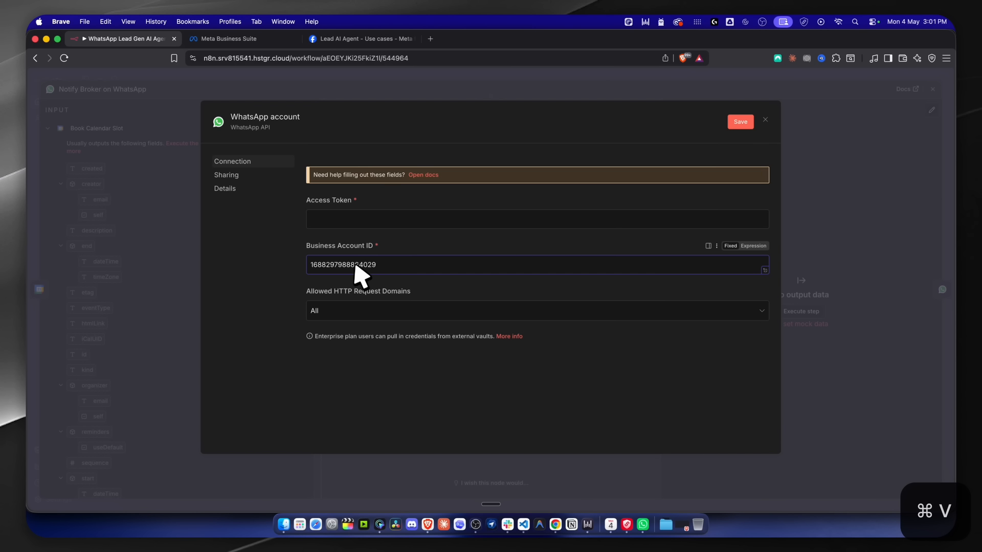
left_click(352, 221)
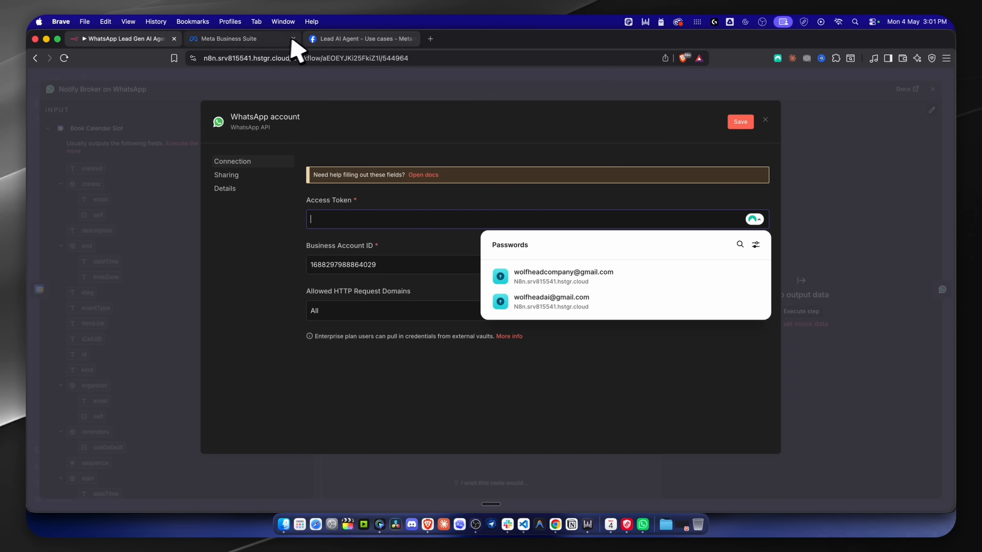
left_click(299, 39)
middle_click(246, 41)
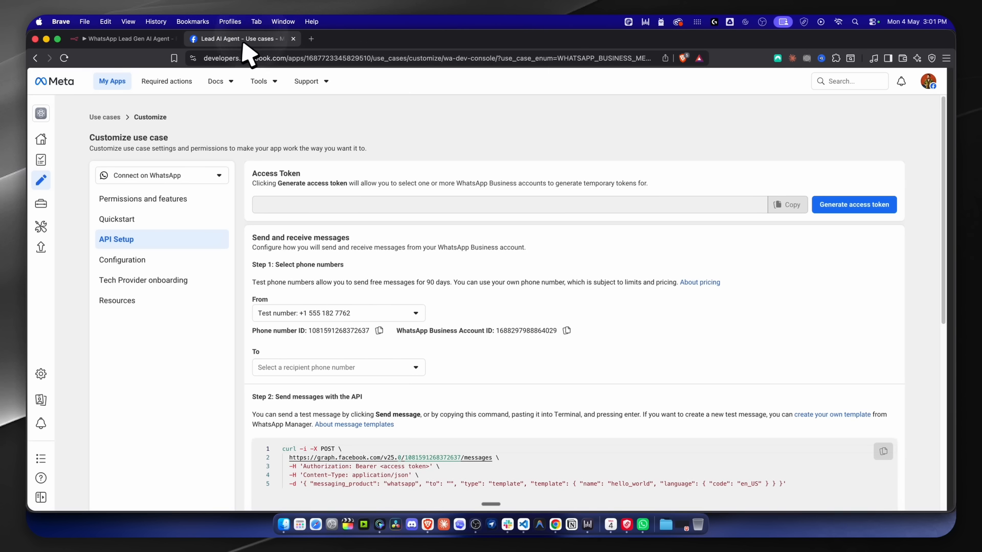
Generate a temporary WhatsApp access token, authorizing the Lead AI Agent app, and copy it.
left_click(844, 210)
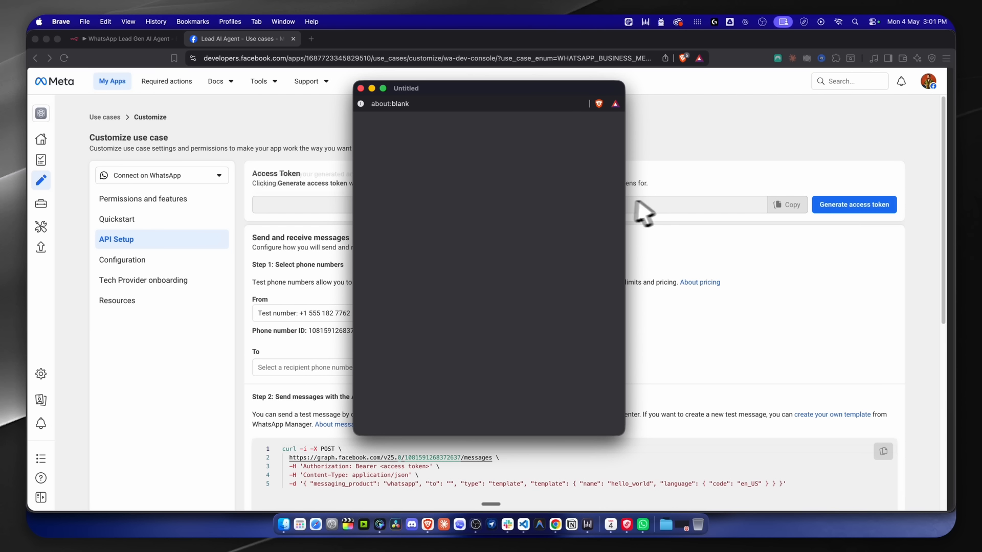
left_click(530, 197)
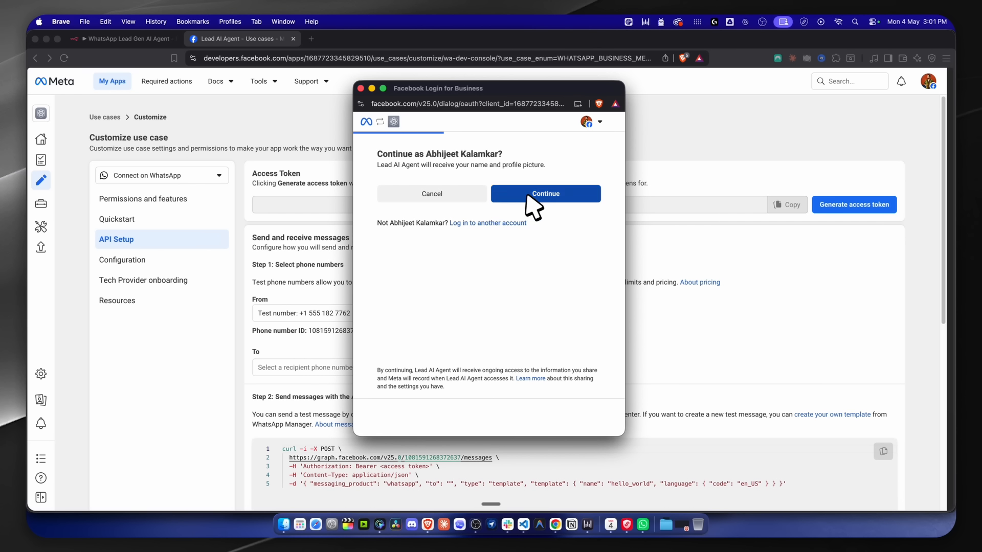
left_click(546, 416)
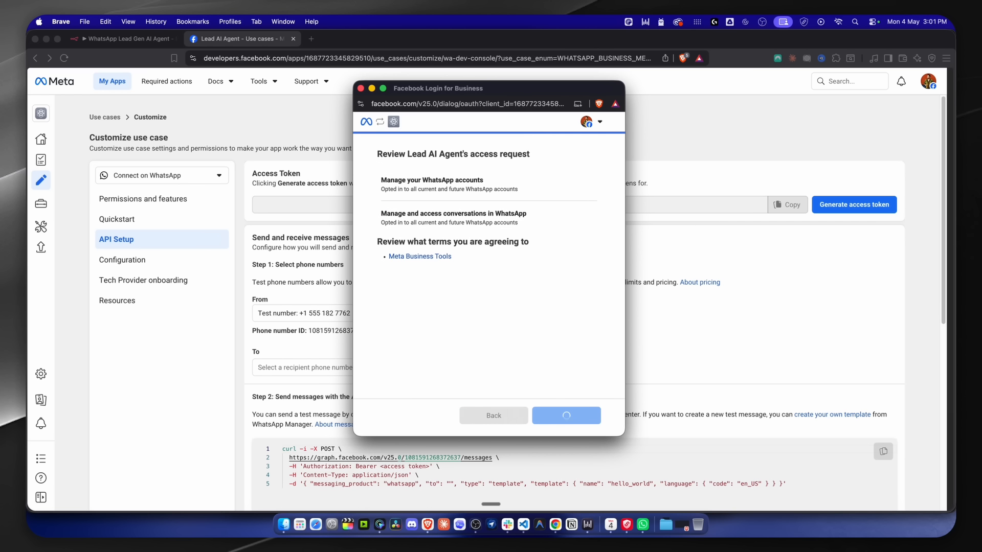
left_click(547, 415)
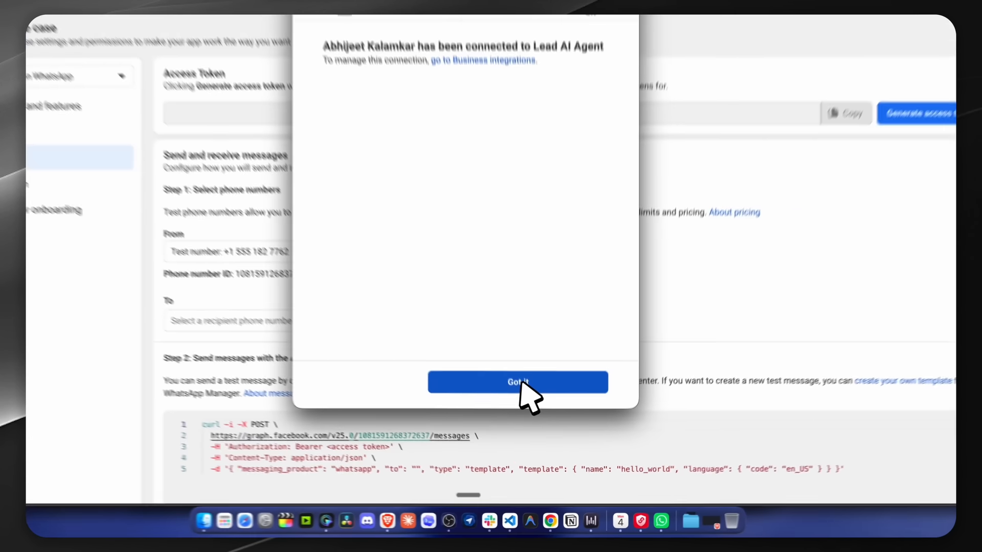
left_click(489, 294)
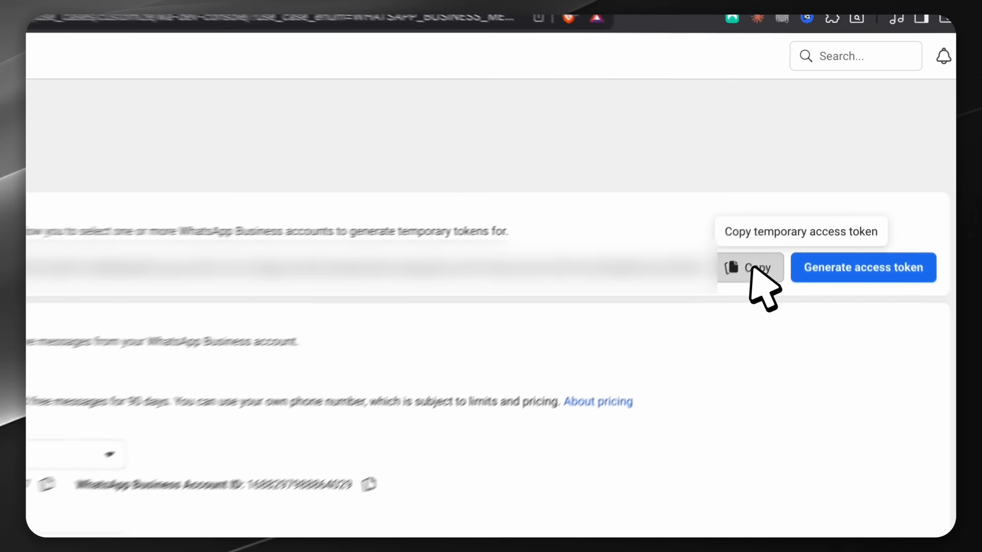
left_click(788, 205)
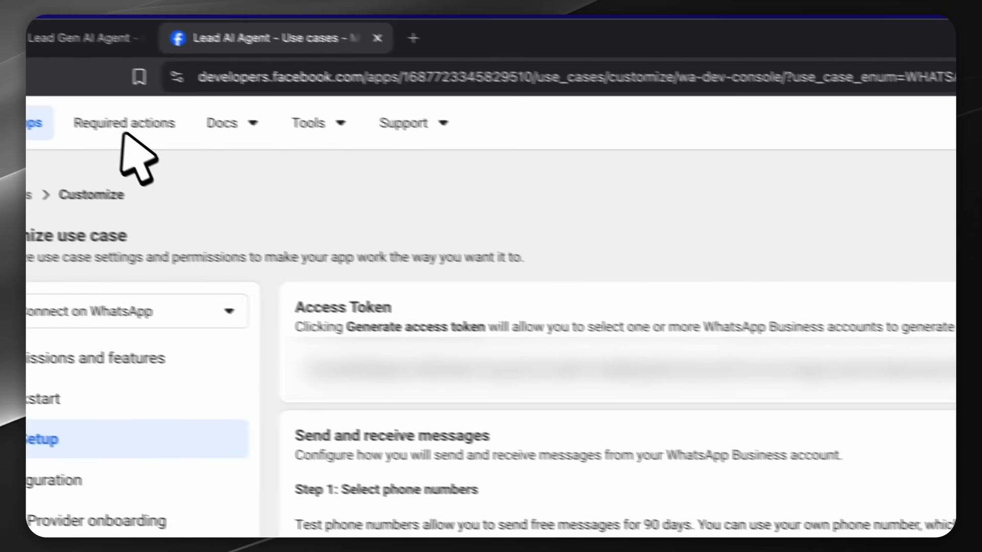
Paste the access token into the WhatsApp account credential, save it, and return to the canvas.
left_click(235, 92)
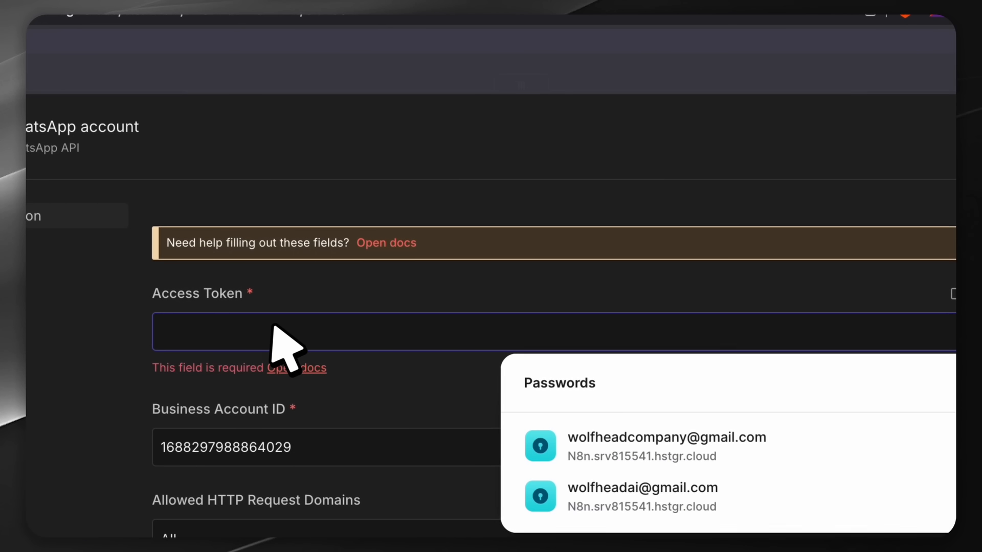
key("ctrl+v")
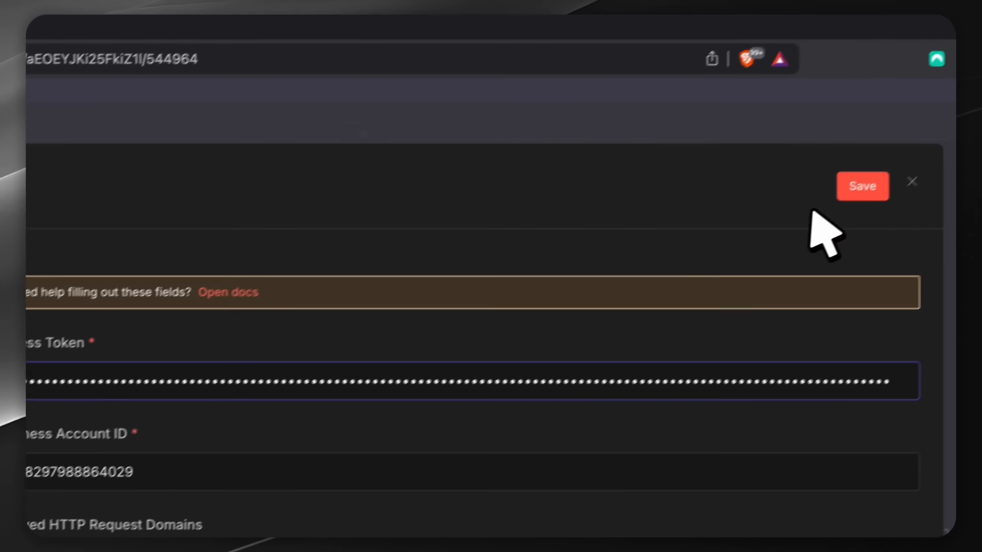
left_click(852, 190)
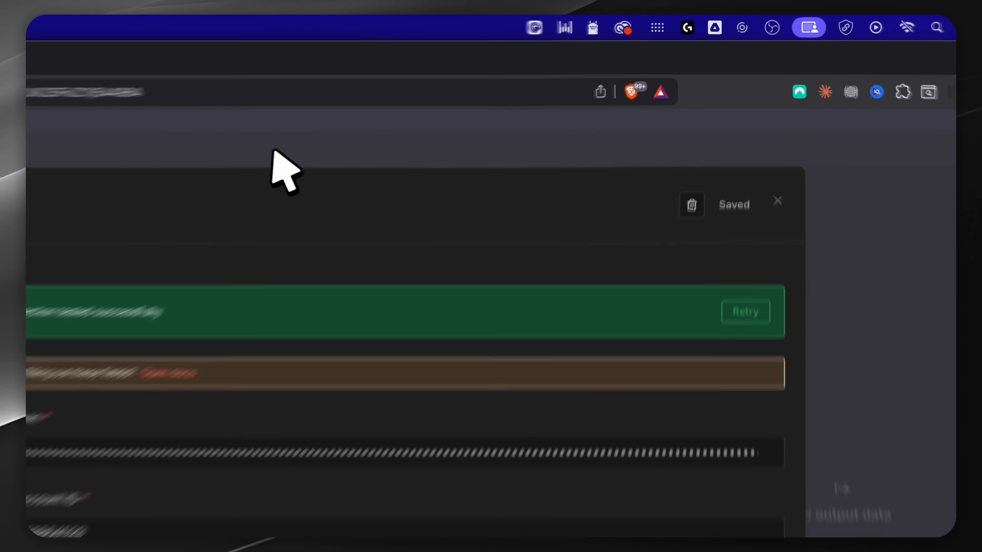
left_click(211, 162)
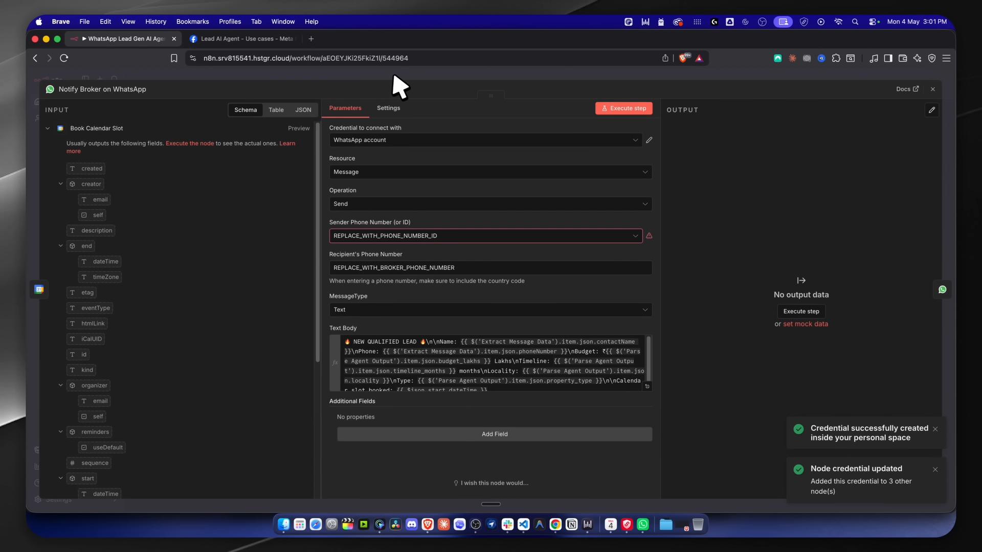
left_click(393, 77)
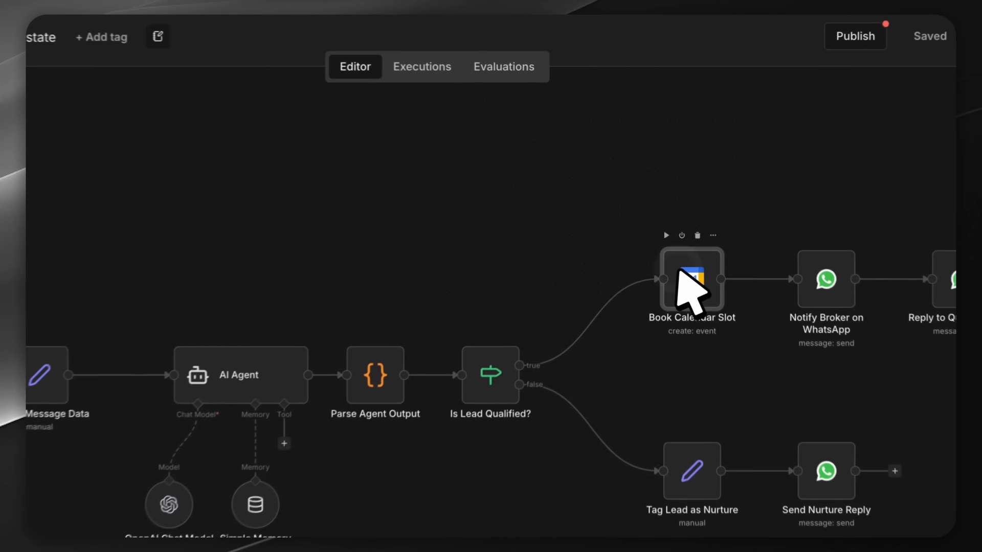
double_click(672, 210)
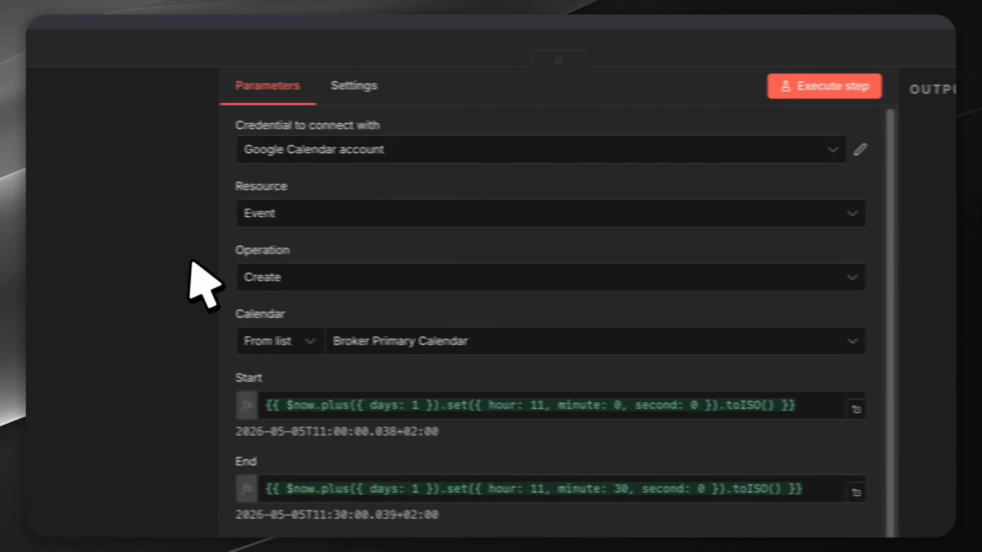
scroll(400, 311, "down", 5)
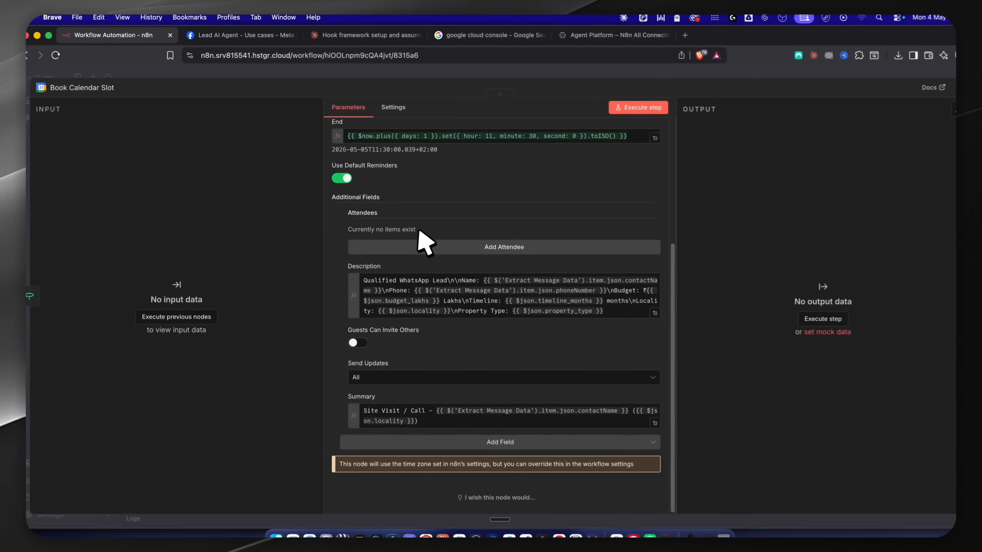
scroll(419, 414, "up", 5)
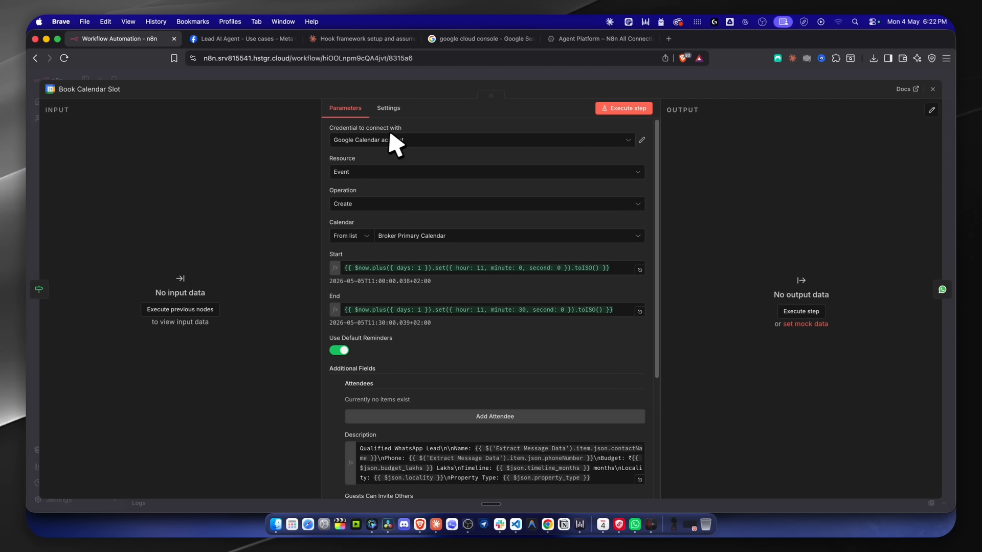
key("Escape")
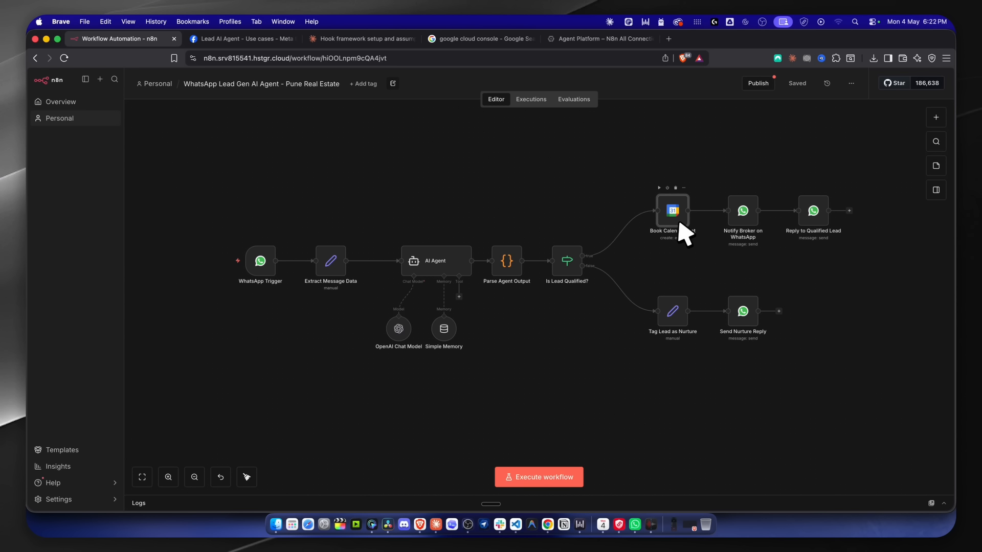
Open Notify Broker on WhatsApp and select the Recipient's Phone Number for replacement.
double_click(742, 212)
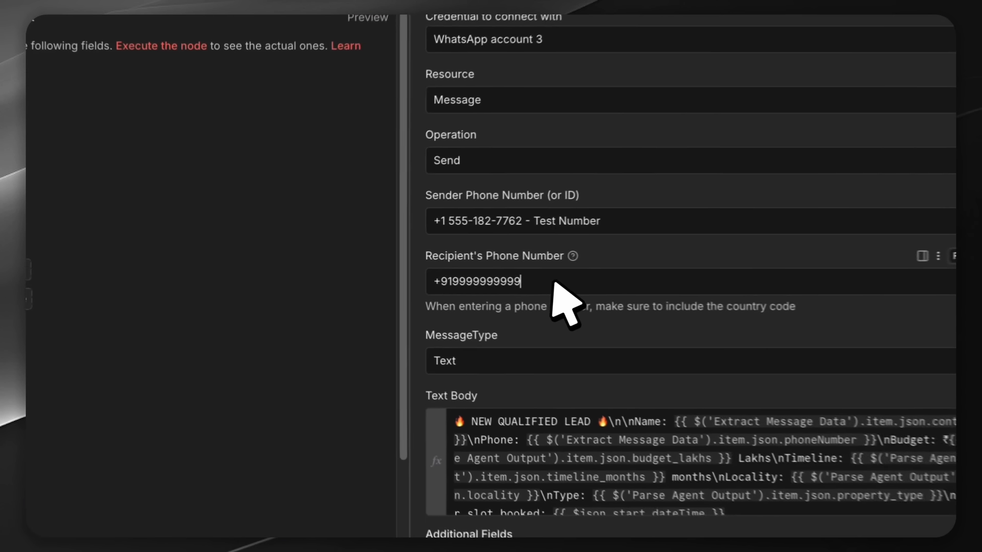
left_click_drag(412, 269, 347, 269)
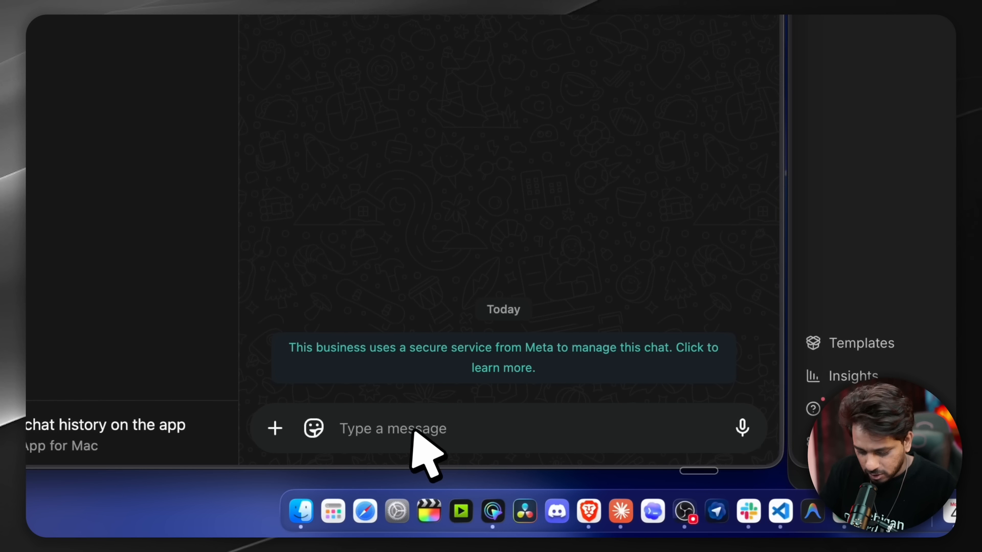
Send the bot a partly dictated flat enquiry beginning 'Hey'.
type("Hey")
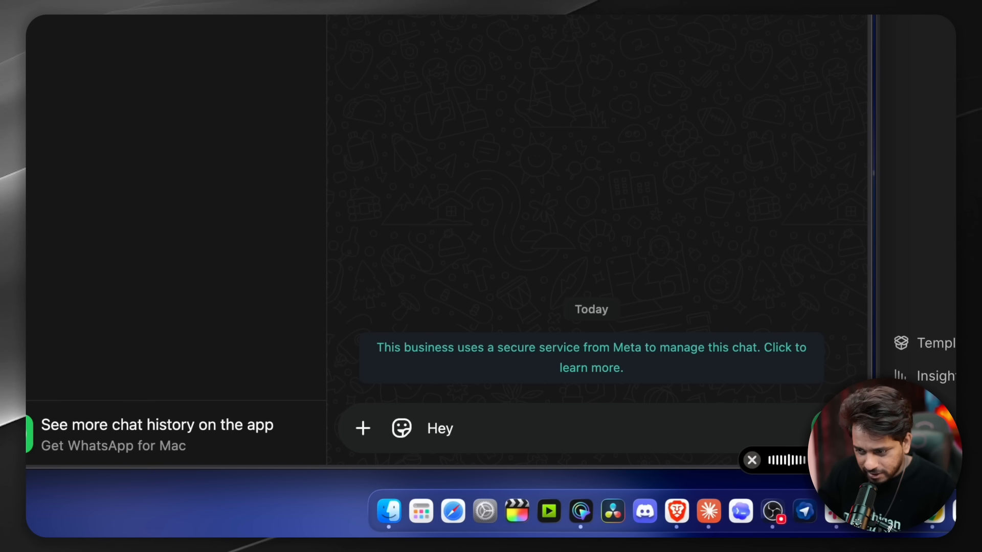
key("fn")
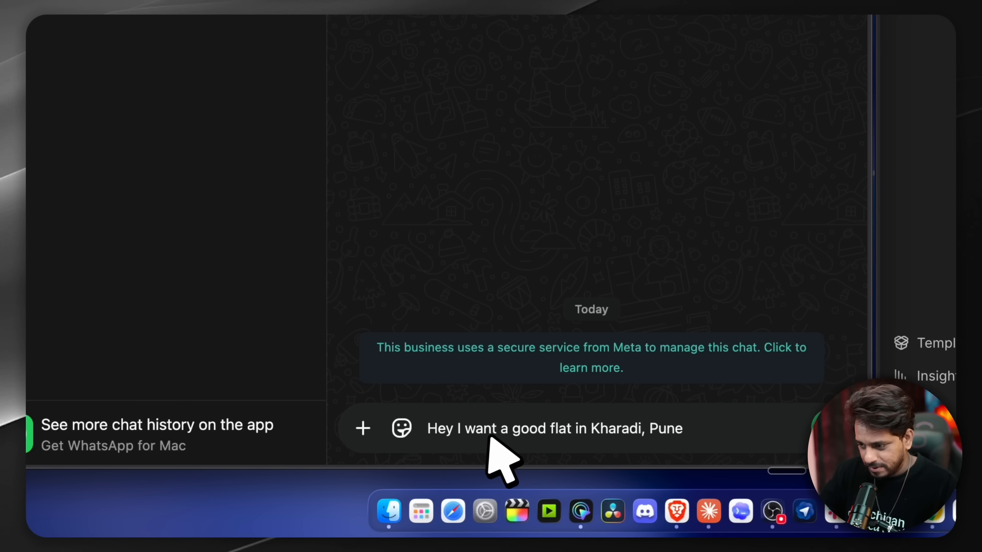
key("Return")
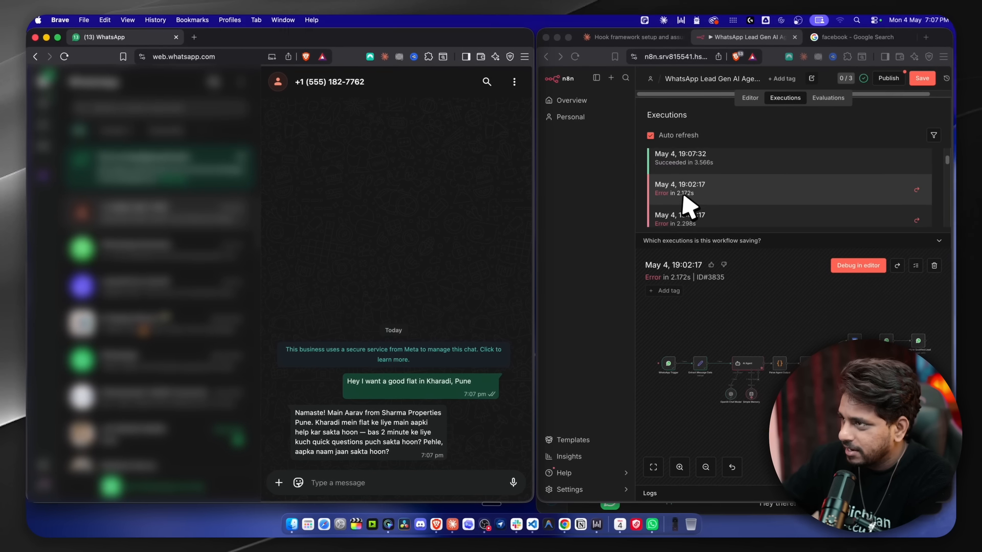
Reply to the bot's greeting with the lead's full name.
scroll(686, 204, "down", 1)
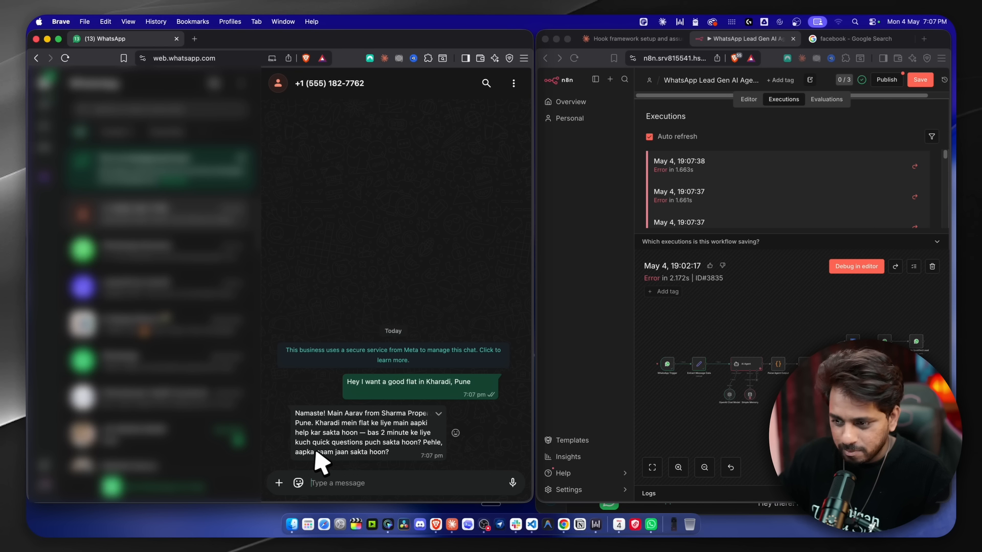
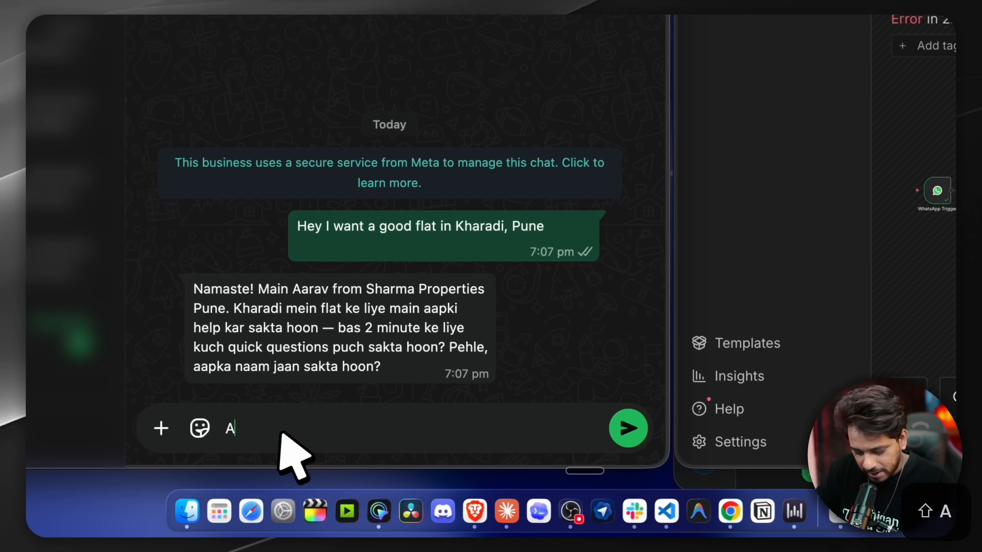
key("Return")
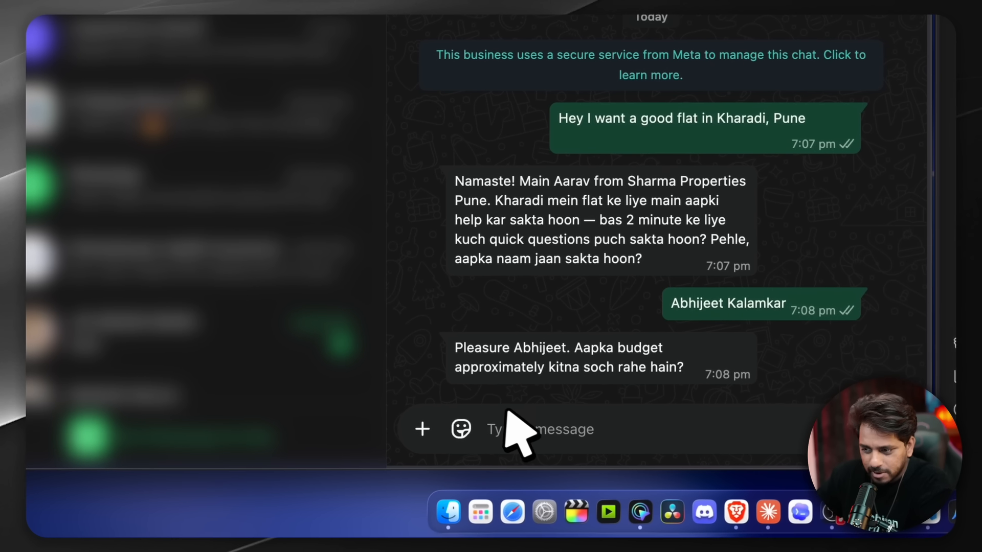
Answer the bot's qualifying questions with 80 lakh, immediate, and investment.
left_click(420, 480)
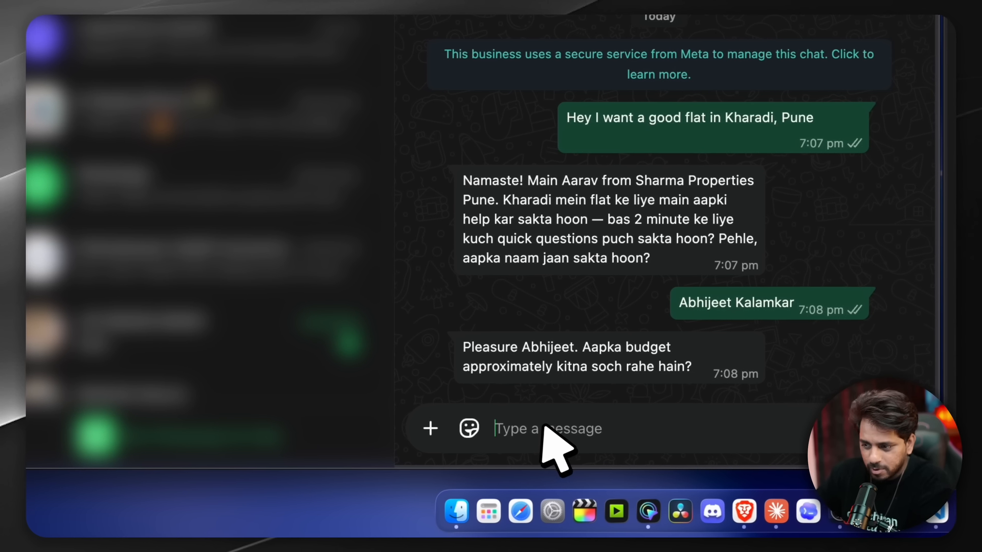
type("80 lakh")
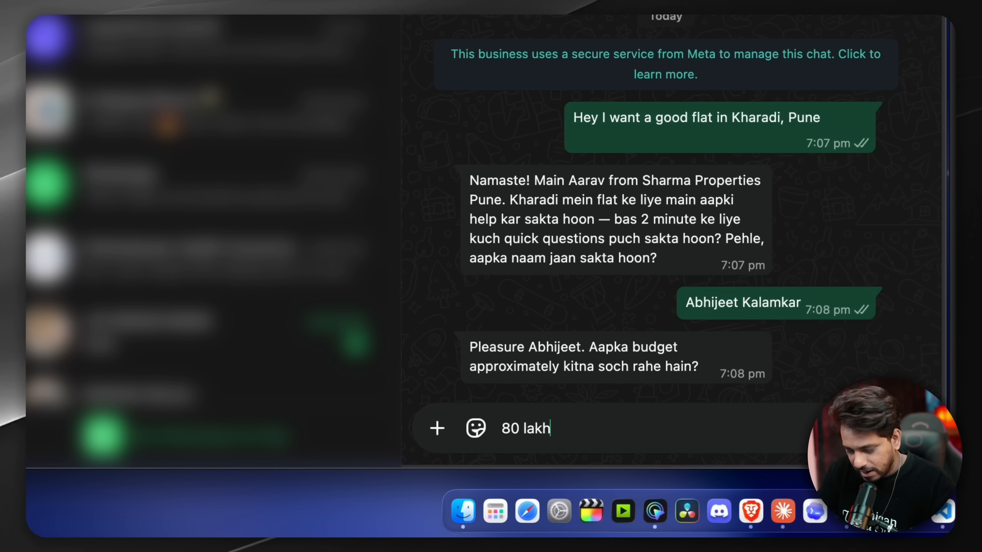
key("Return")
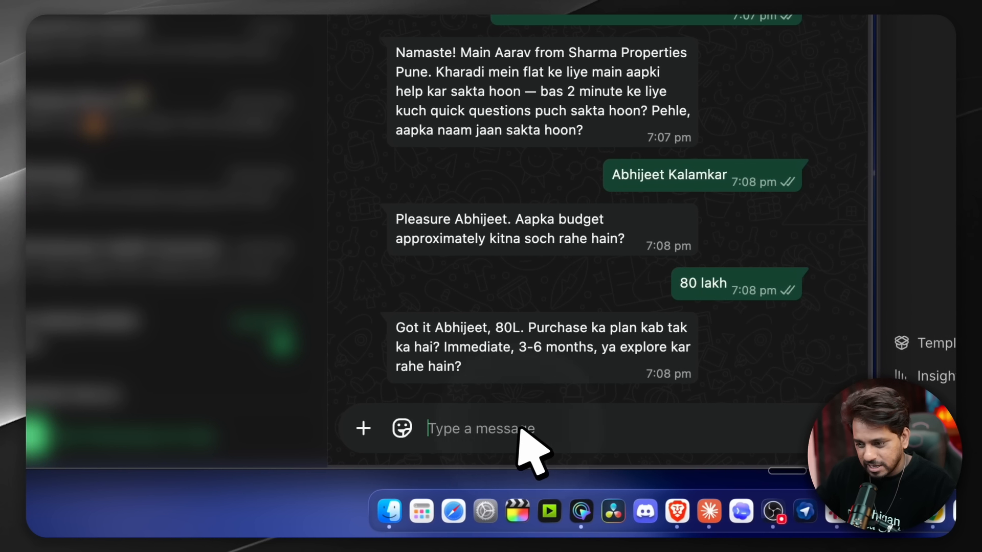
type("immediate")
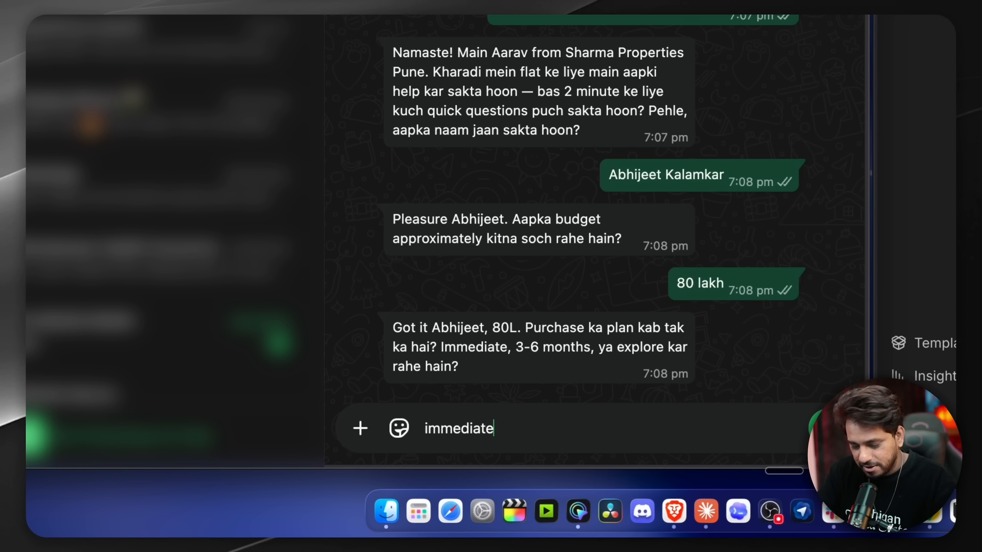
key("Return")
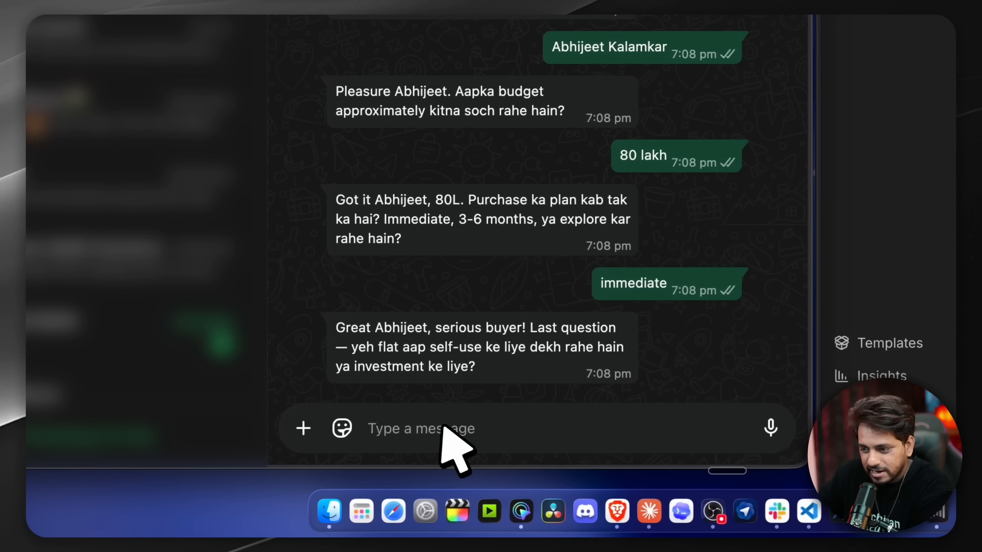
type("inv")
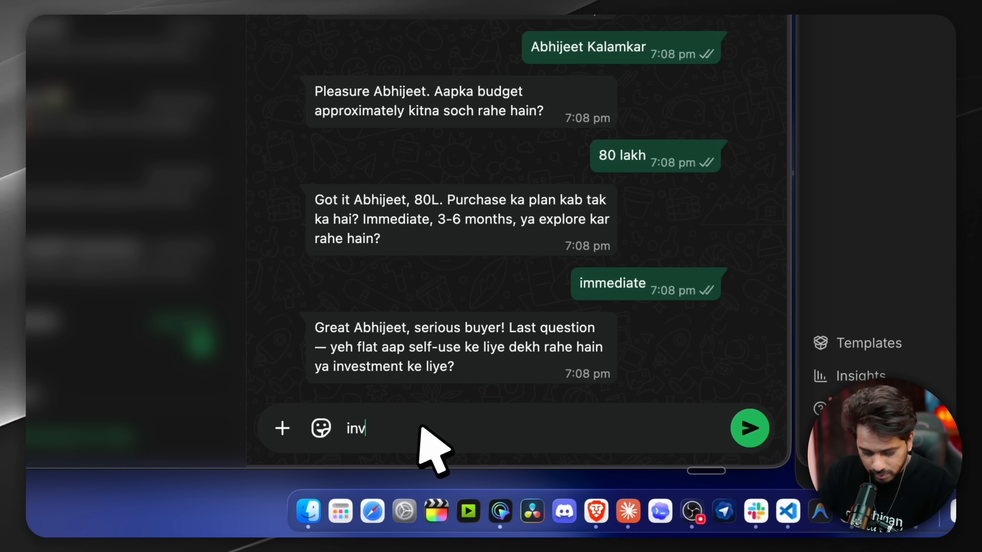
type("estment")
key("Return")
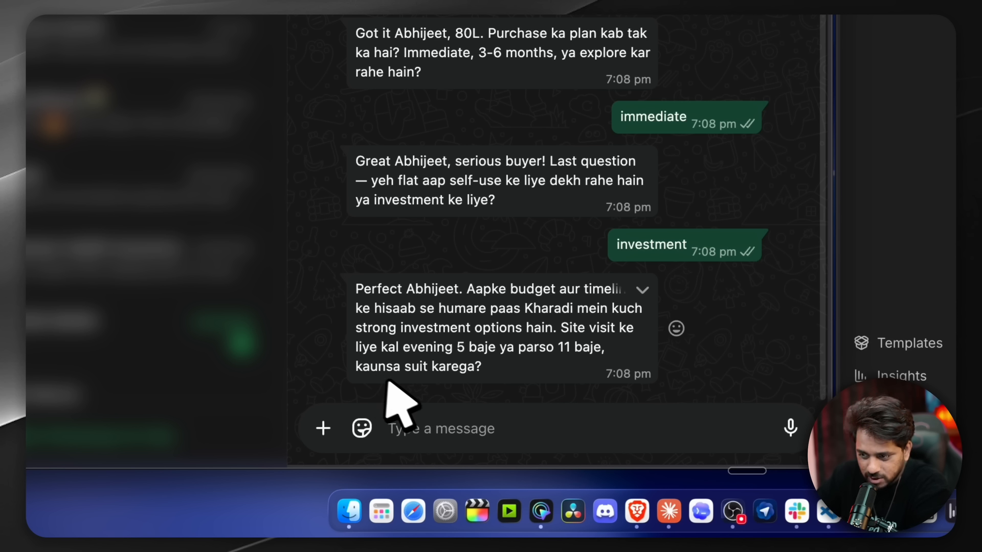
Dictate and send 'Tomorrow evening 5 pm is perfect' to accept the site visit.
key("fn+space")
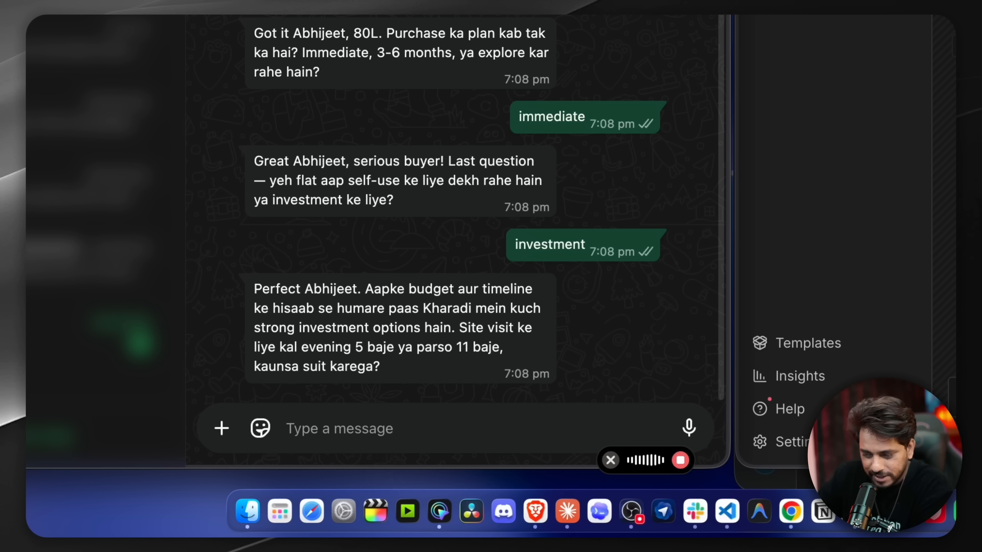
key("fn")
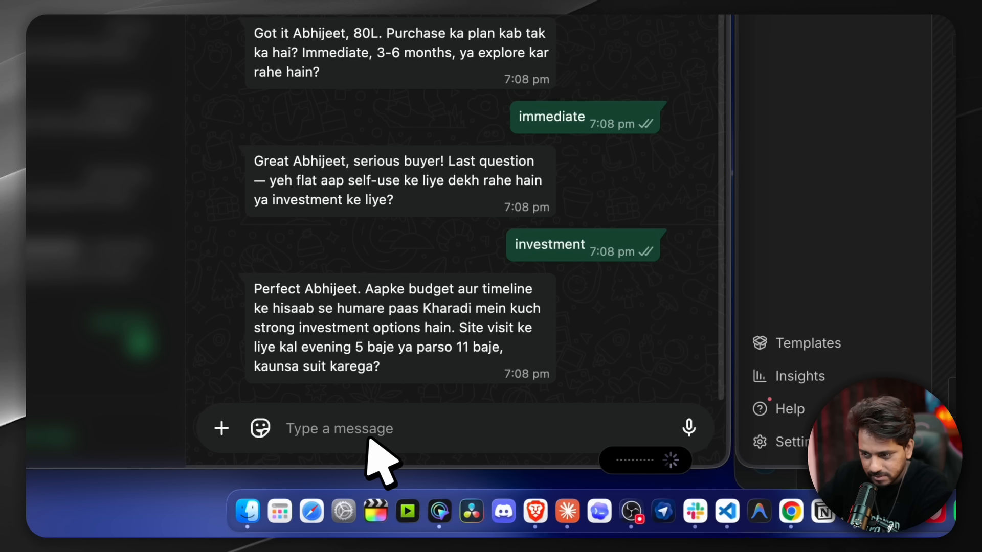
key("Return")
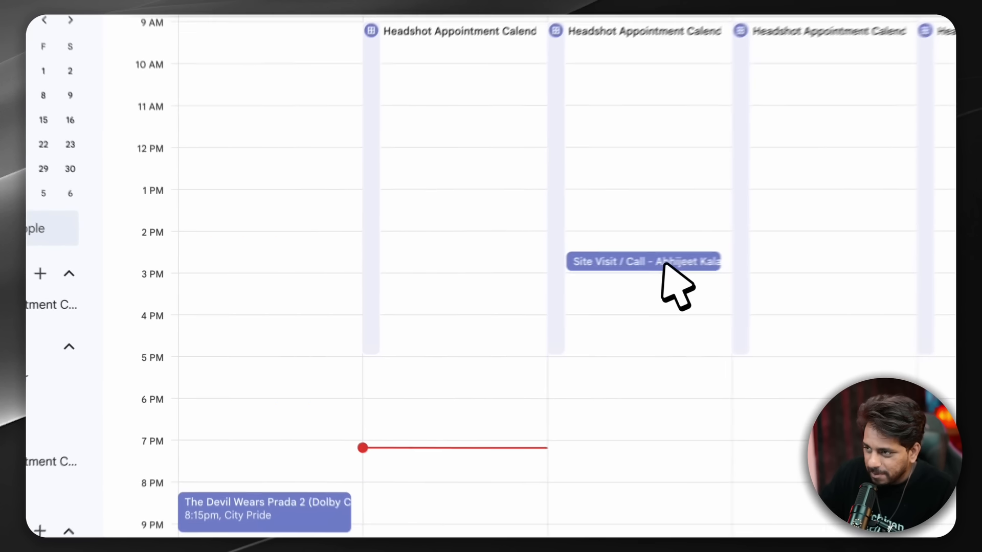
Open the Site Visit / Call event on Tuesday 5 May to review its 2:30–3:00pm details.
left_click(462, 290)
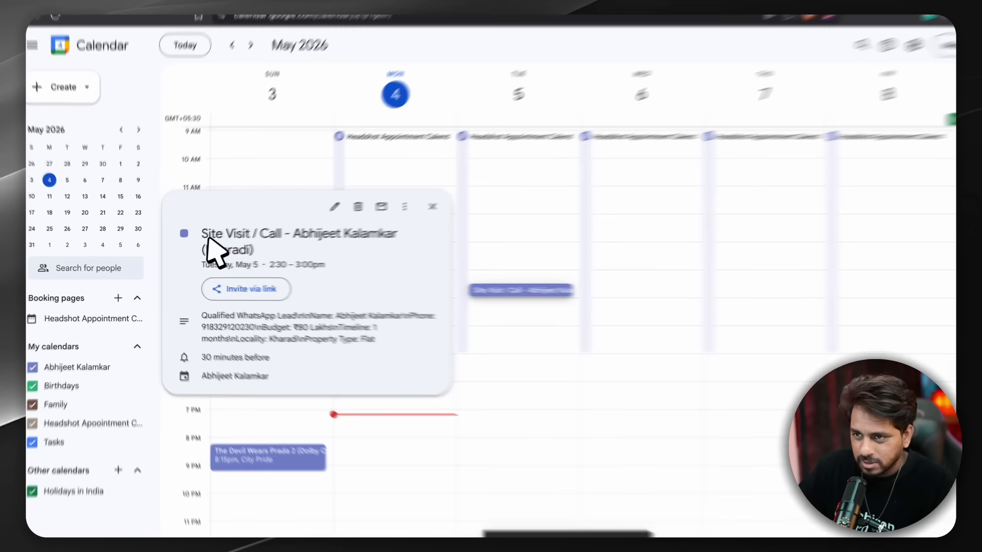
left_click_drag(187, 240, 301, 252)
left_click(367, 236)
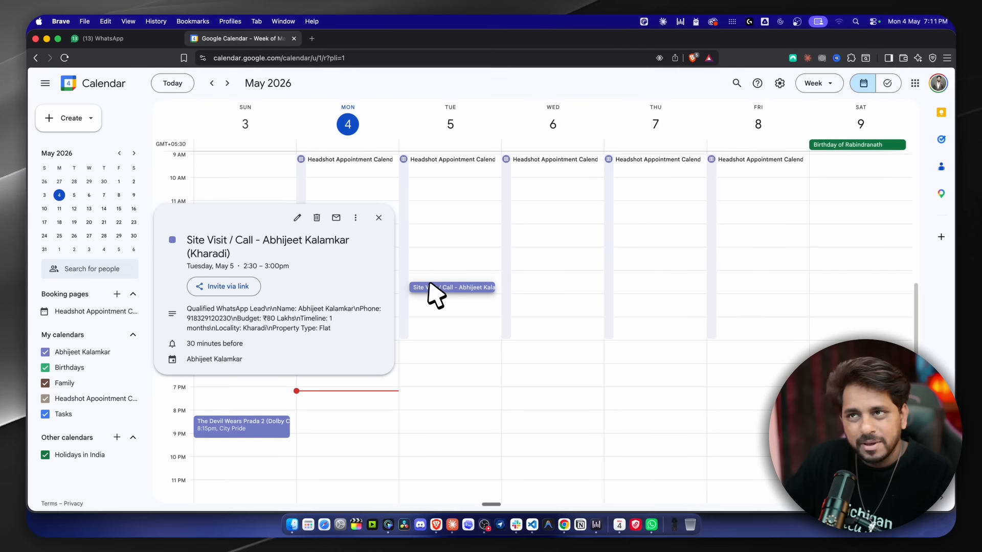
left_click(563, 525)
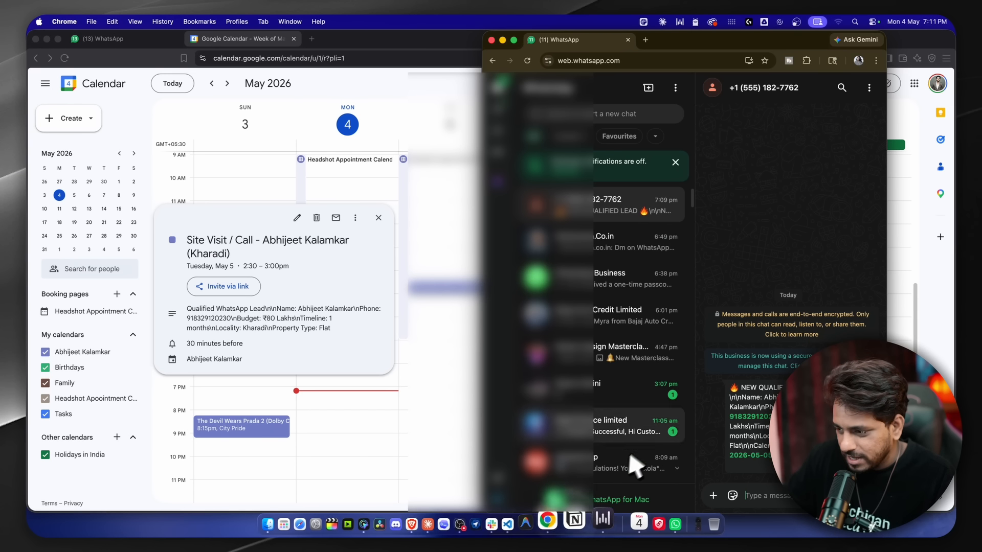
left_click_drag(786, 42, 686, 41)
left_click_drag(624, 395, 731, 468)
left_click(670, 447)
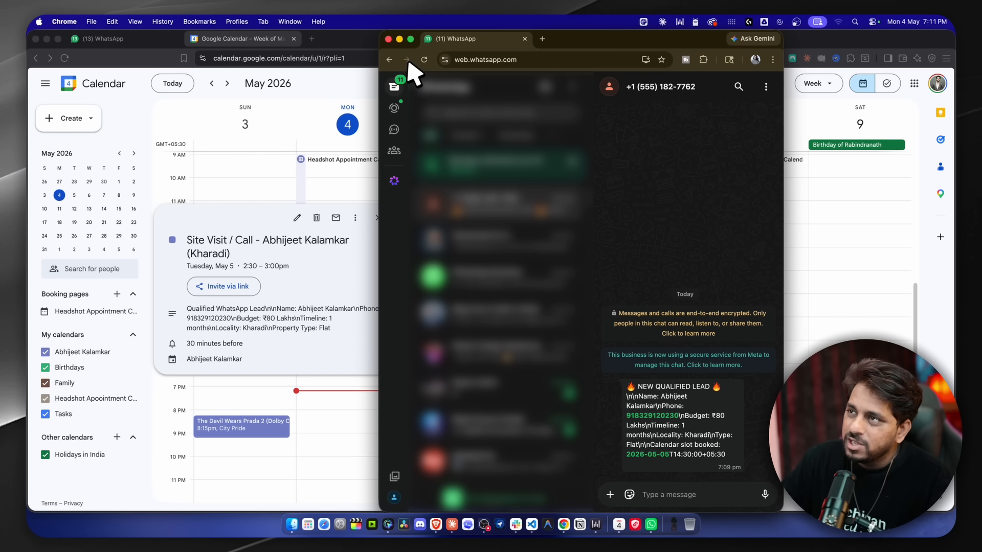
left_click(400, 40)
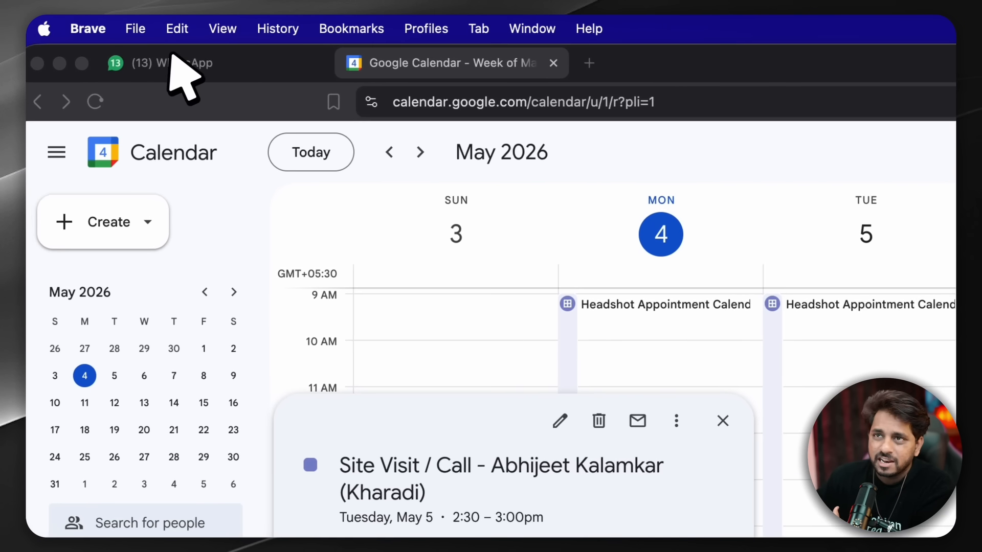
left_click(171, 55)
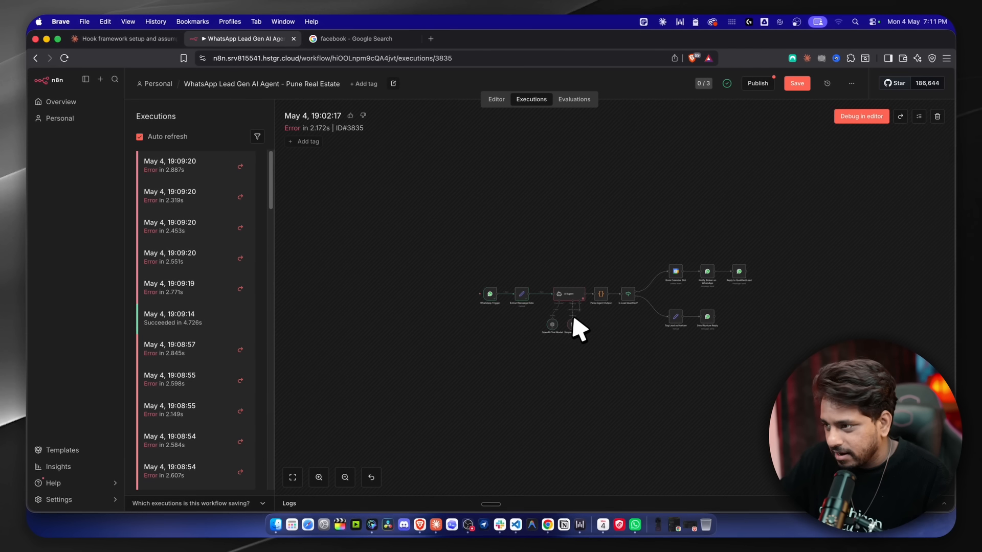
Inspect the Simple Memory node's error that its input values have 3 keys, then close it.
double_click(572, 325)
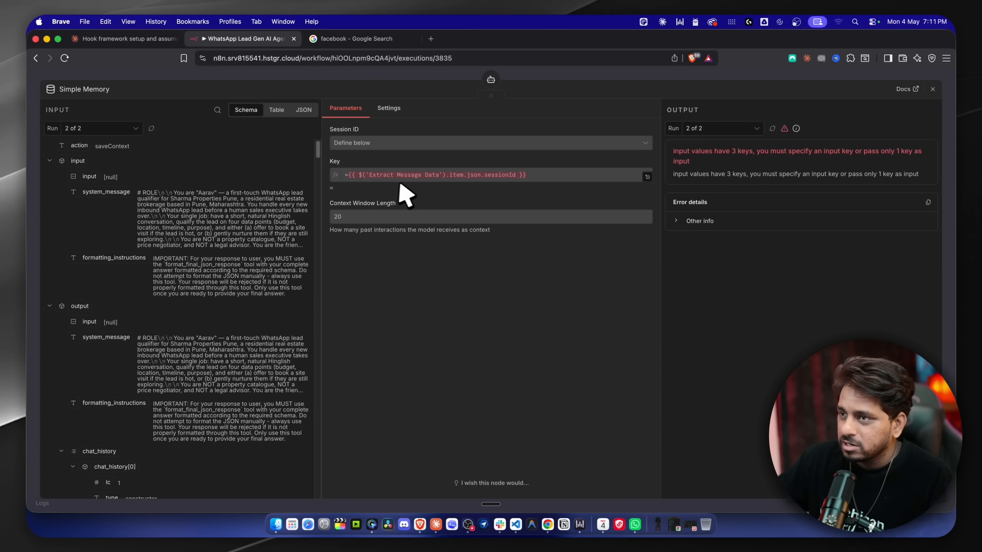
left_click_drag(677, 153, 852, 183)
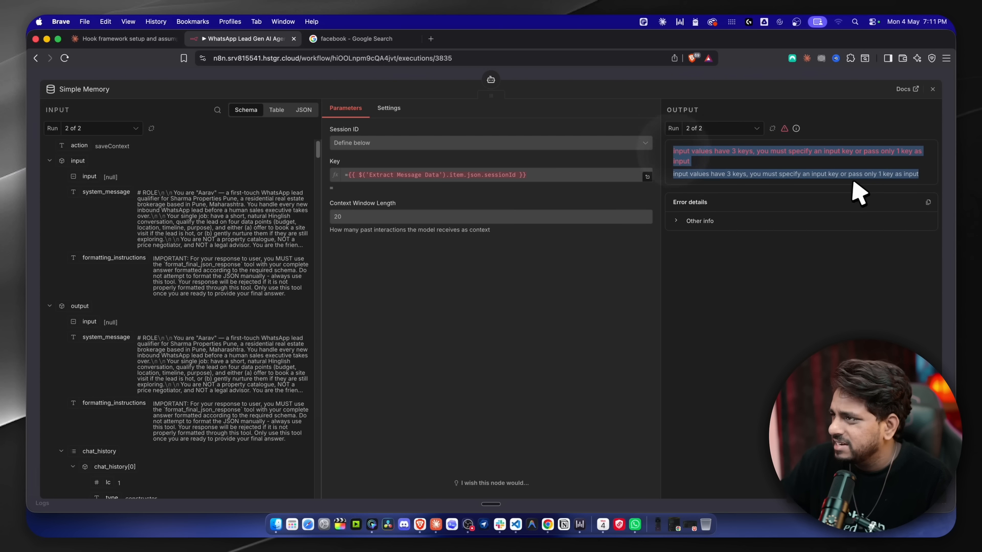
key("Escape")
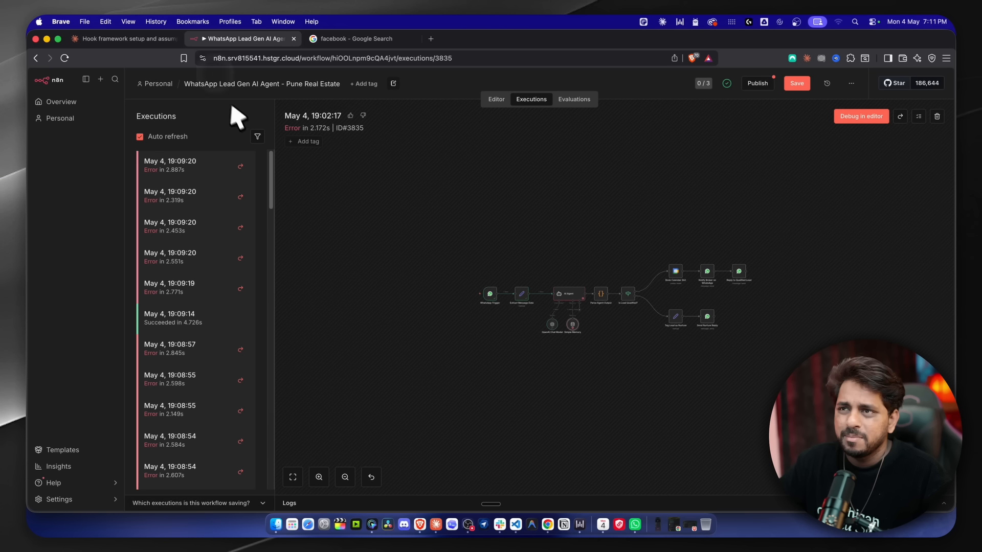
scroll(569, 318, "down", 3)
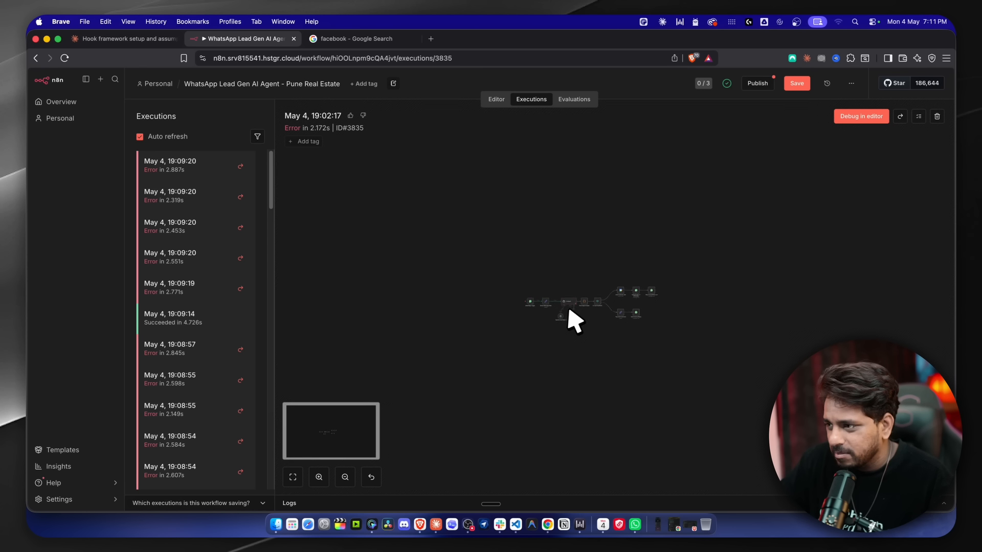
scroll(570, 318, "up", 10)
scroll(570, 310, "down", 4)
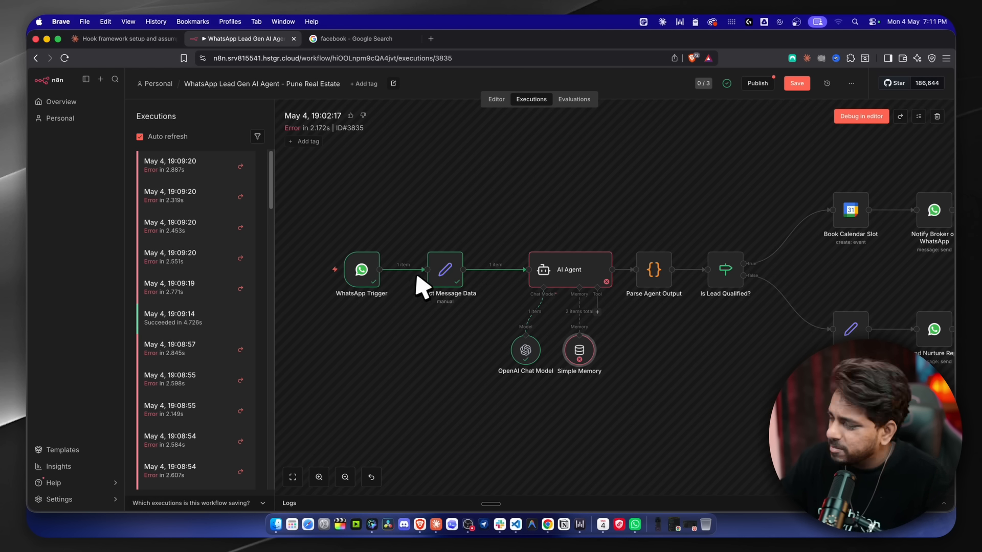
scroll(212, 304, "down", 15)
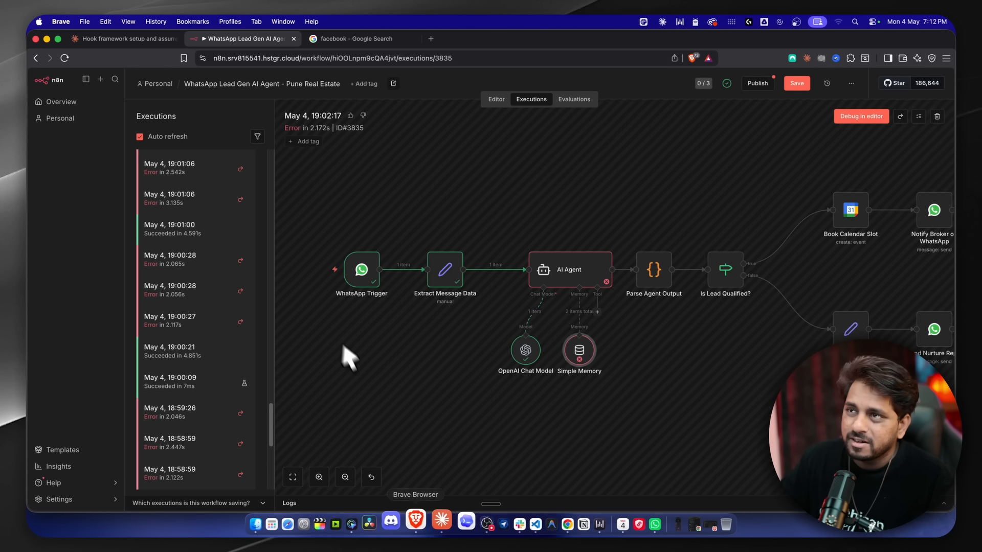
Read Claude's suggested Simple Memory input-key fix for the AI Agent errors.
left_click(97, 39)
scroll(291, 263, "up", 5)
scroll(294, 263, "down", 15)
scroll(232, 263, "down", 8)
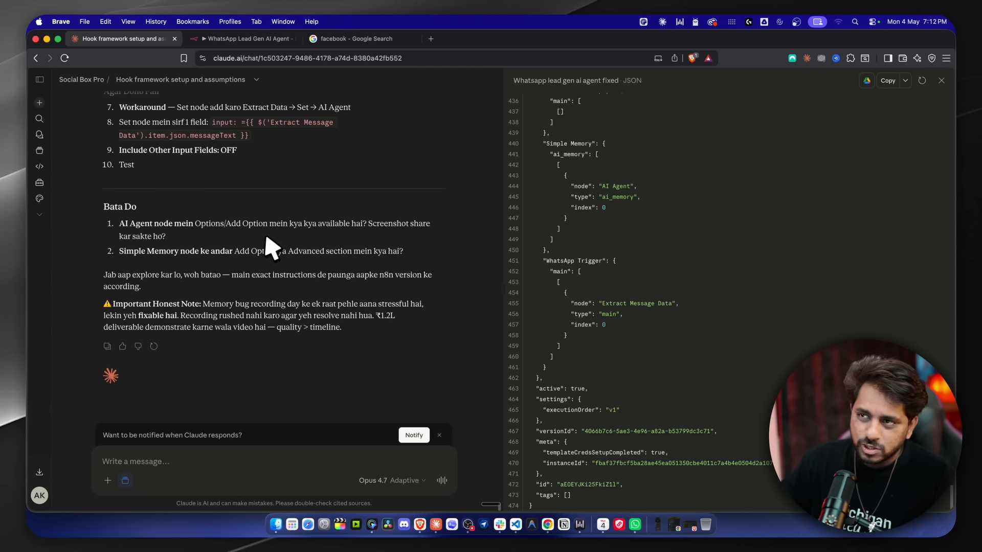
scroll(273, 252, "up", 5)
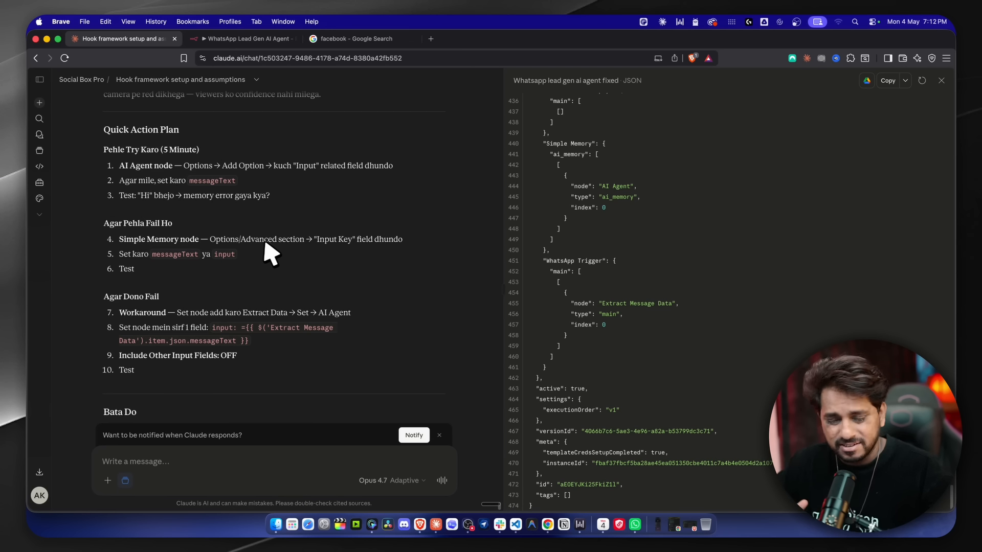
scroll(270, 253, "up", 9)
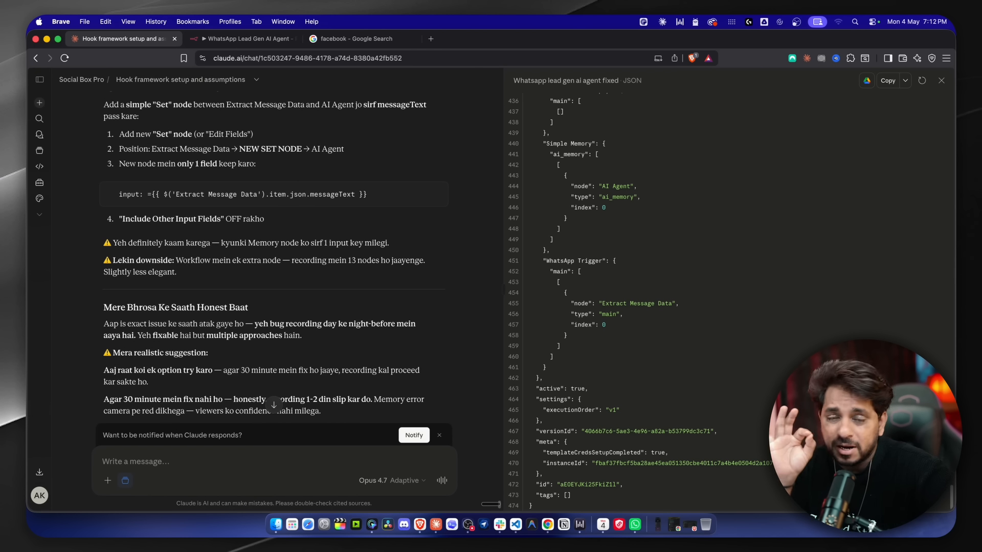
scroll(264, 259, "up", 3)
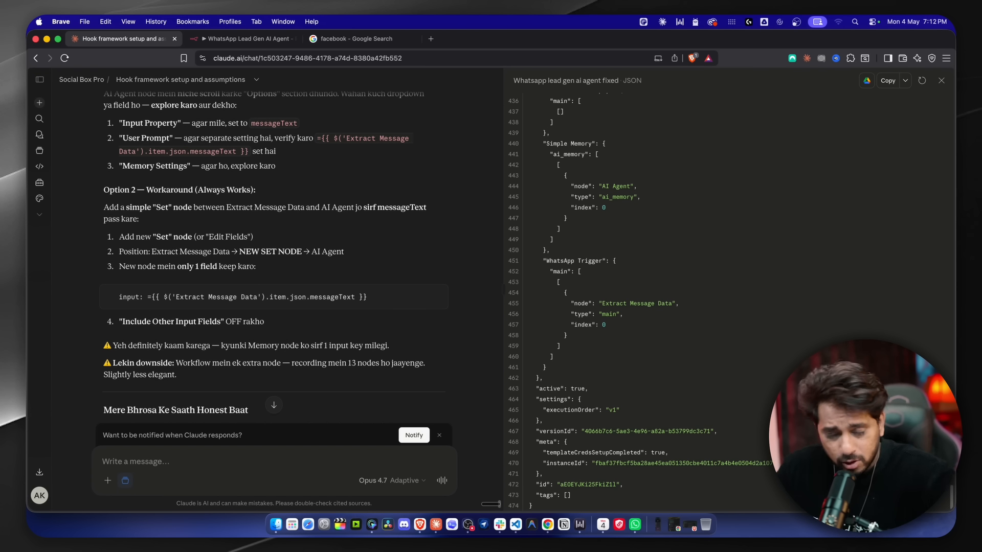